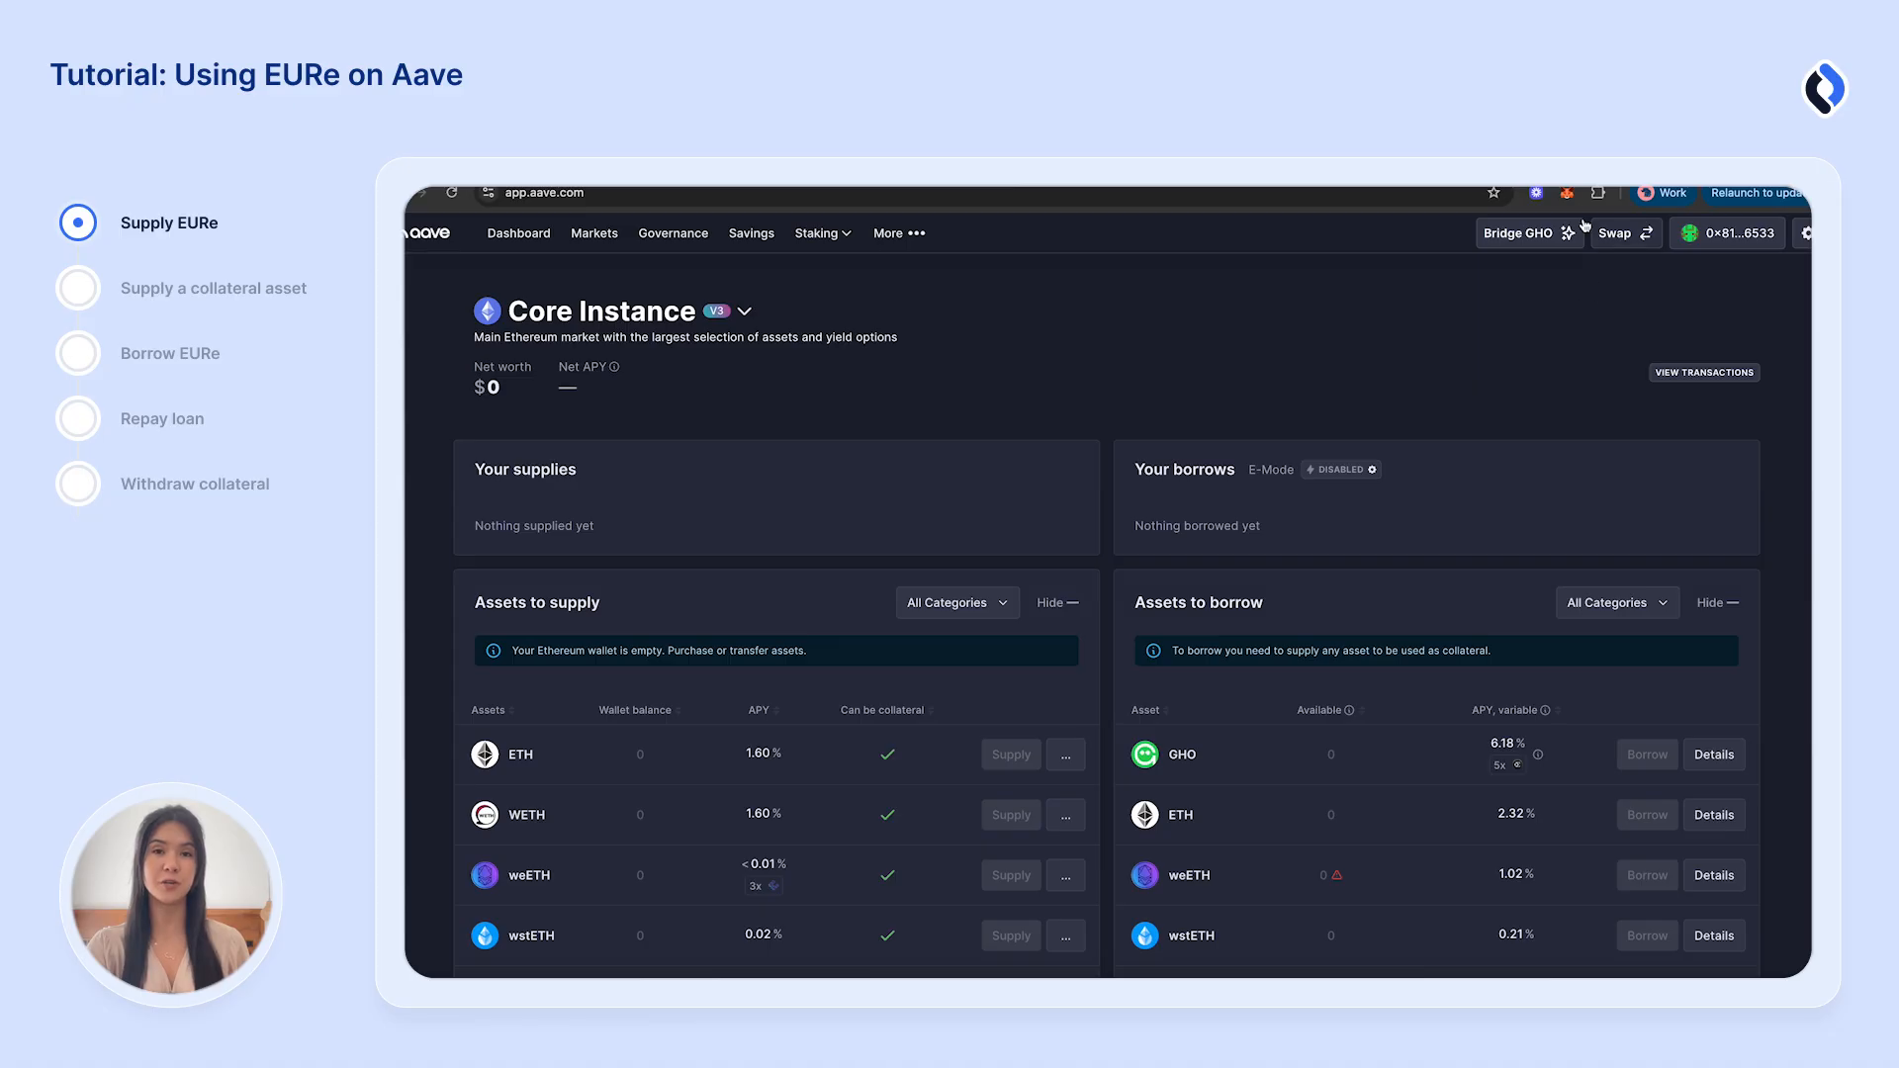
Check the wallet's token balances, then switch the Aave V3 market from Core to Gnosis.
click(1568, 194)
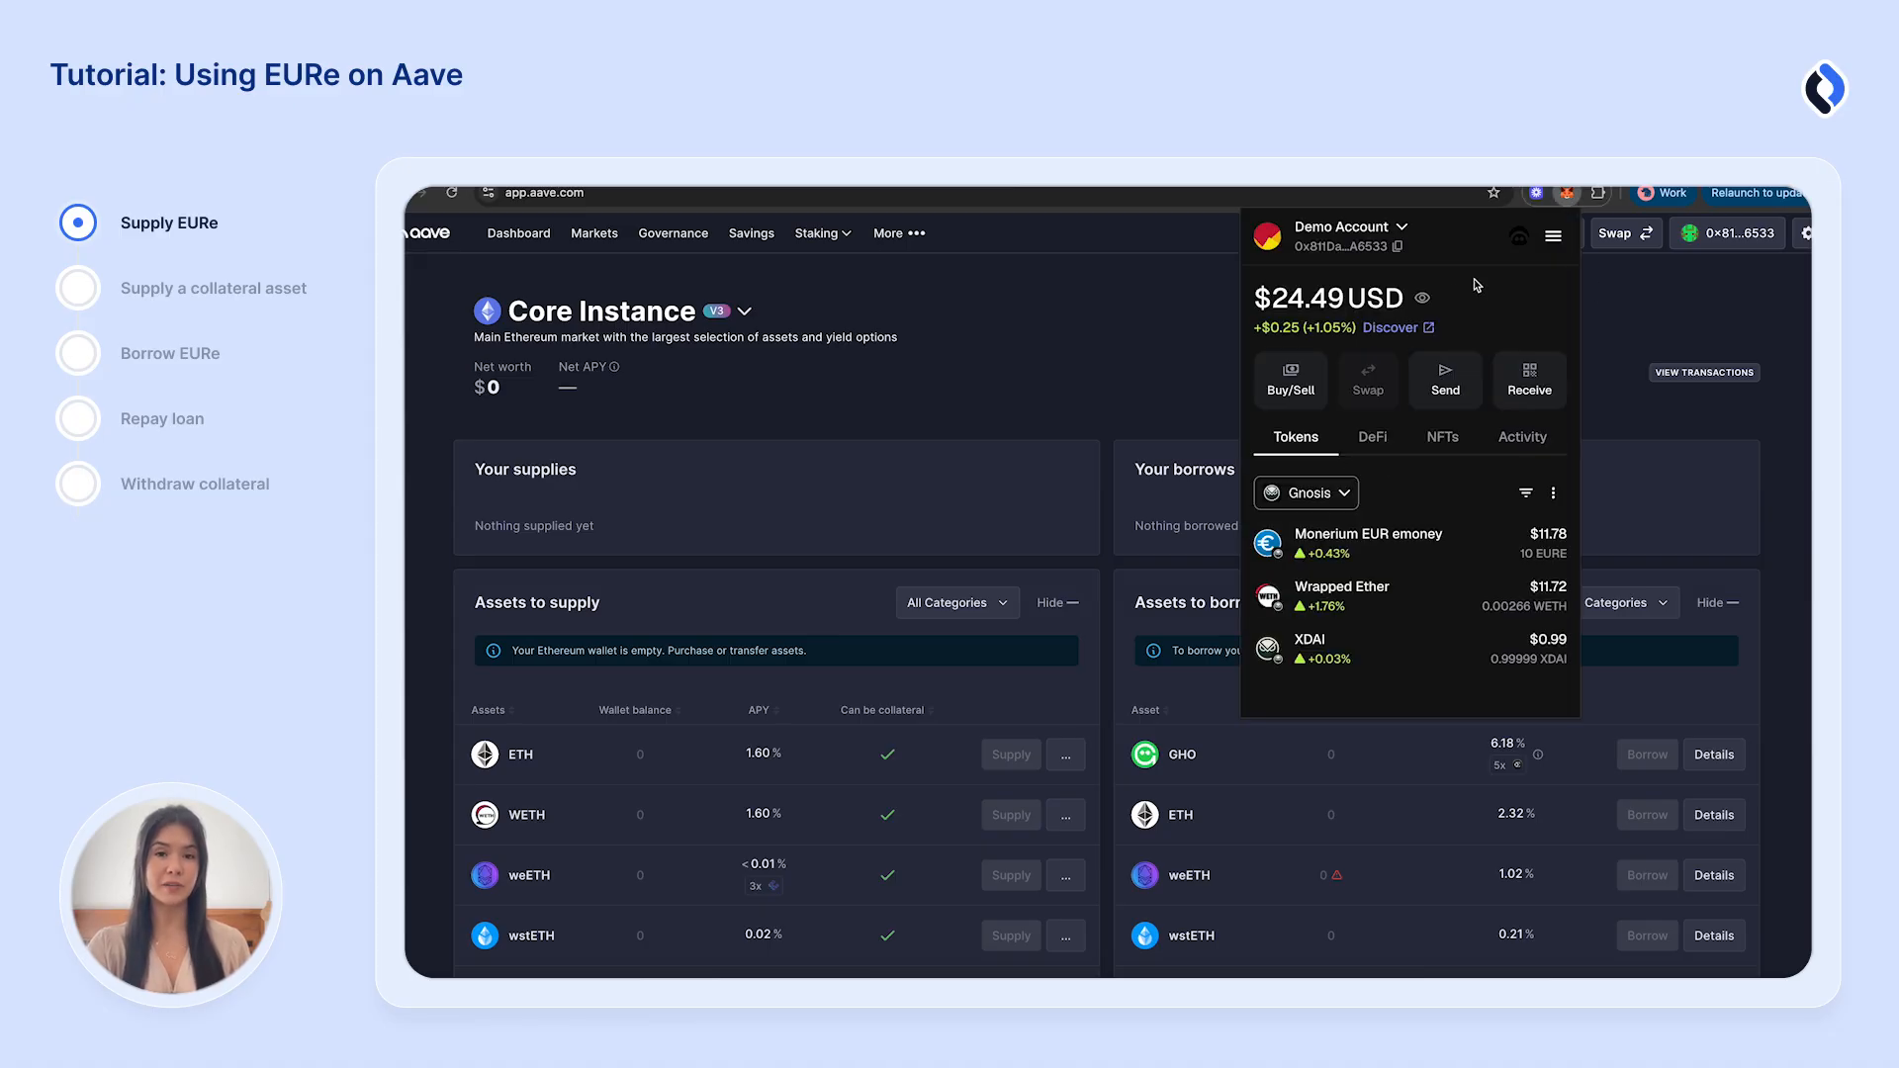
click(1648, 316)
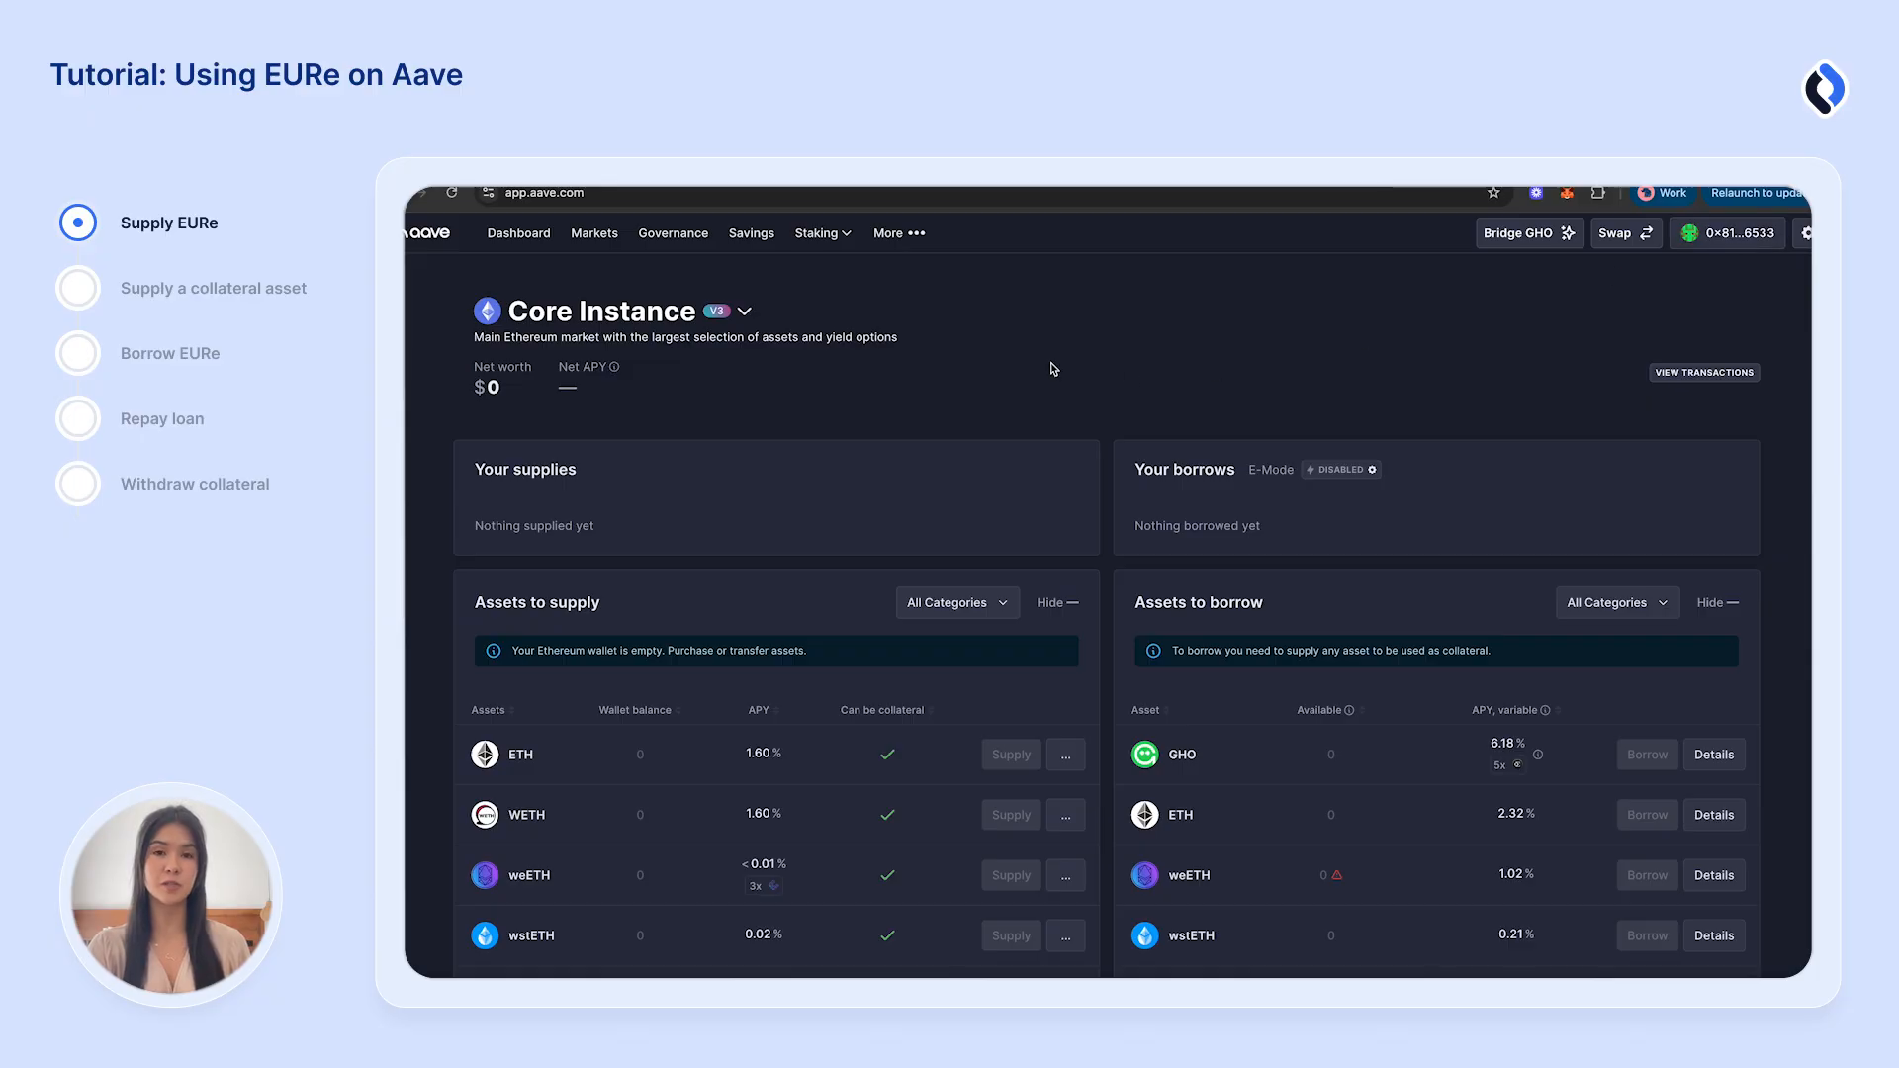
click(745, 313)
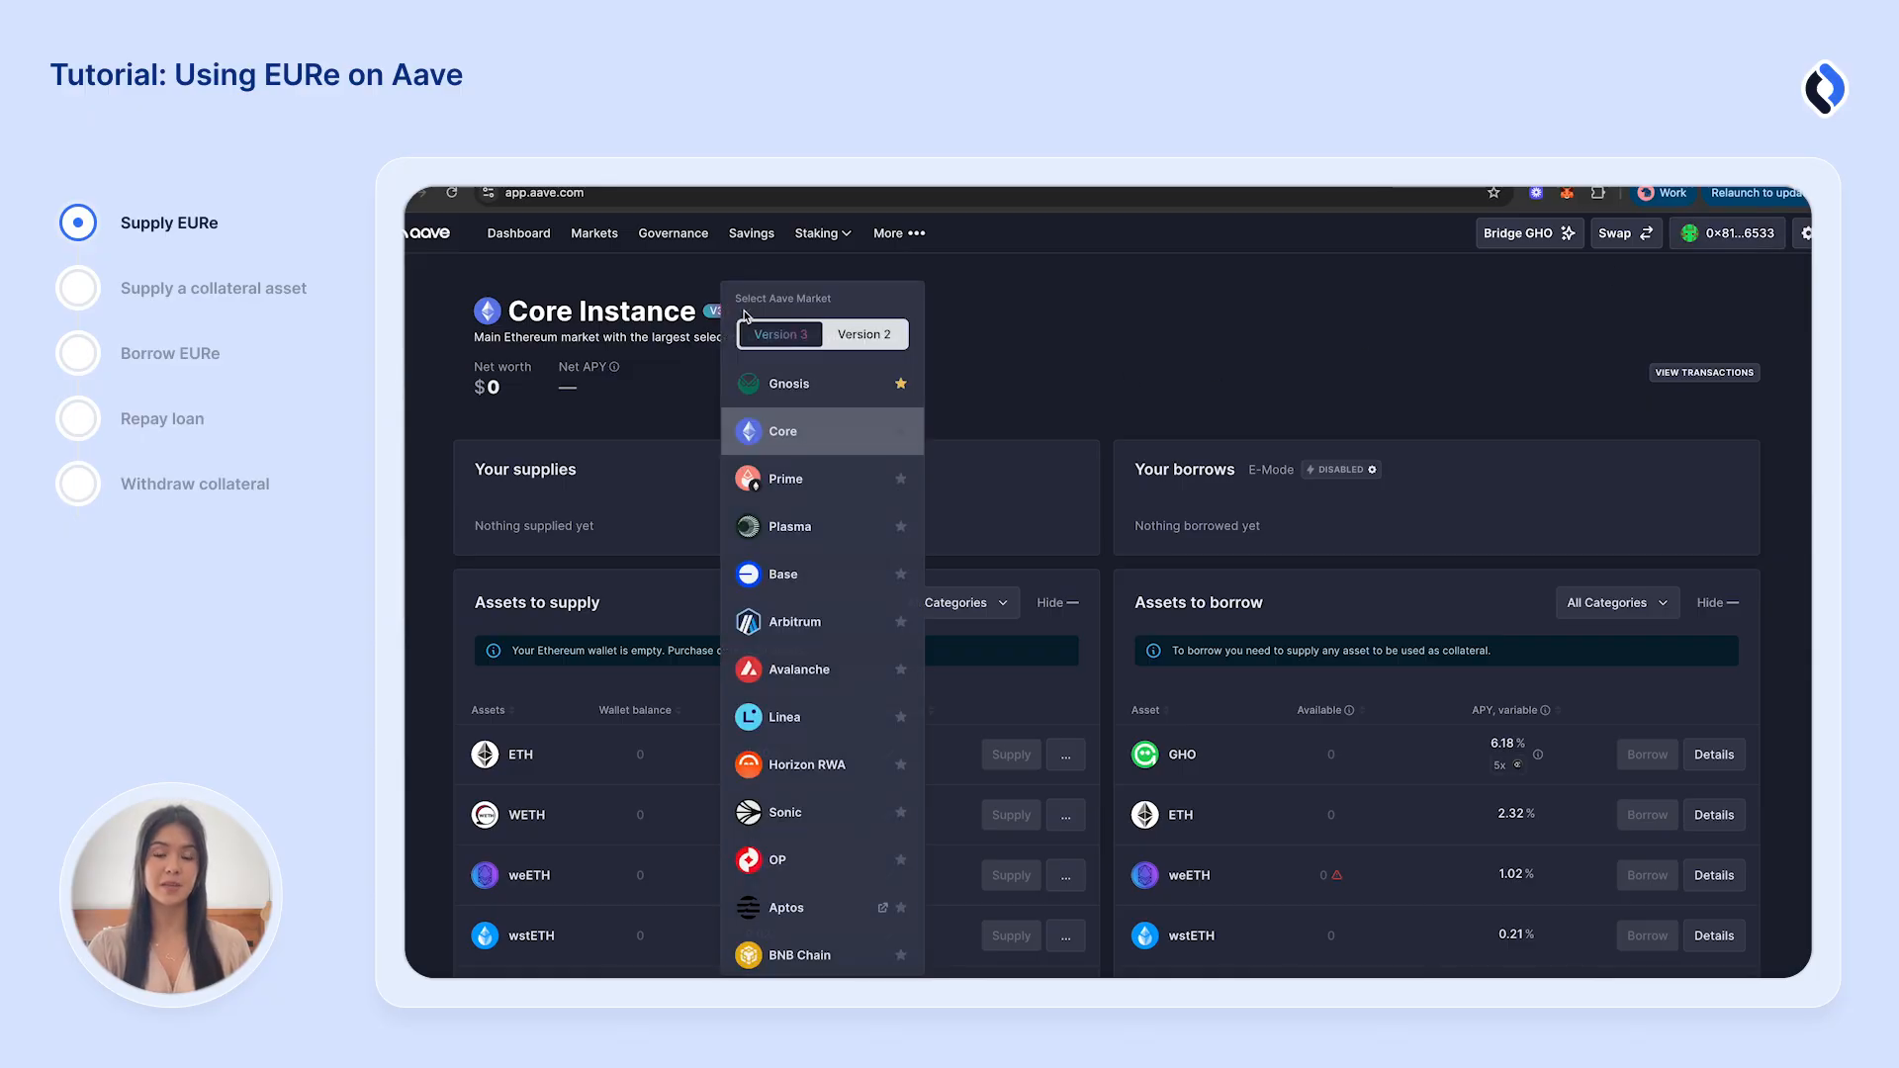
click(784, 386)
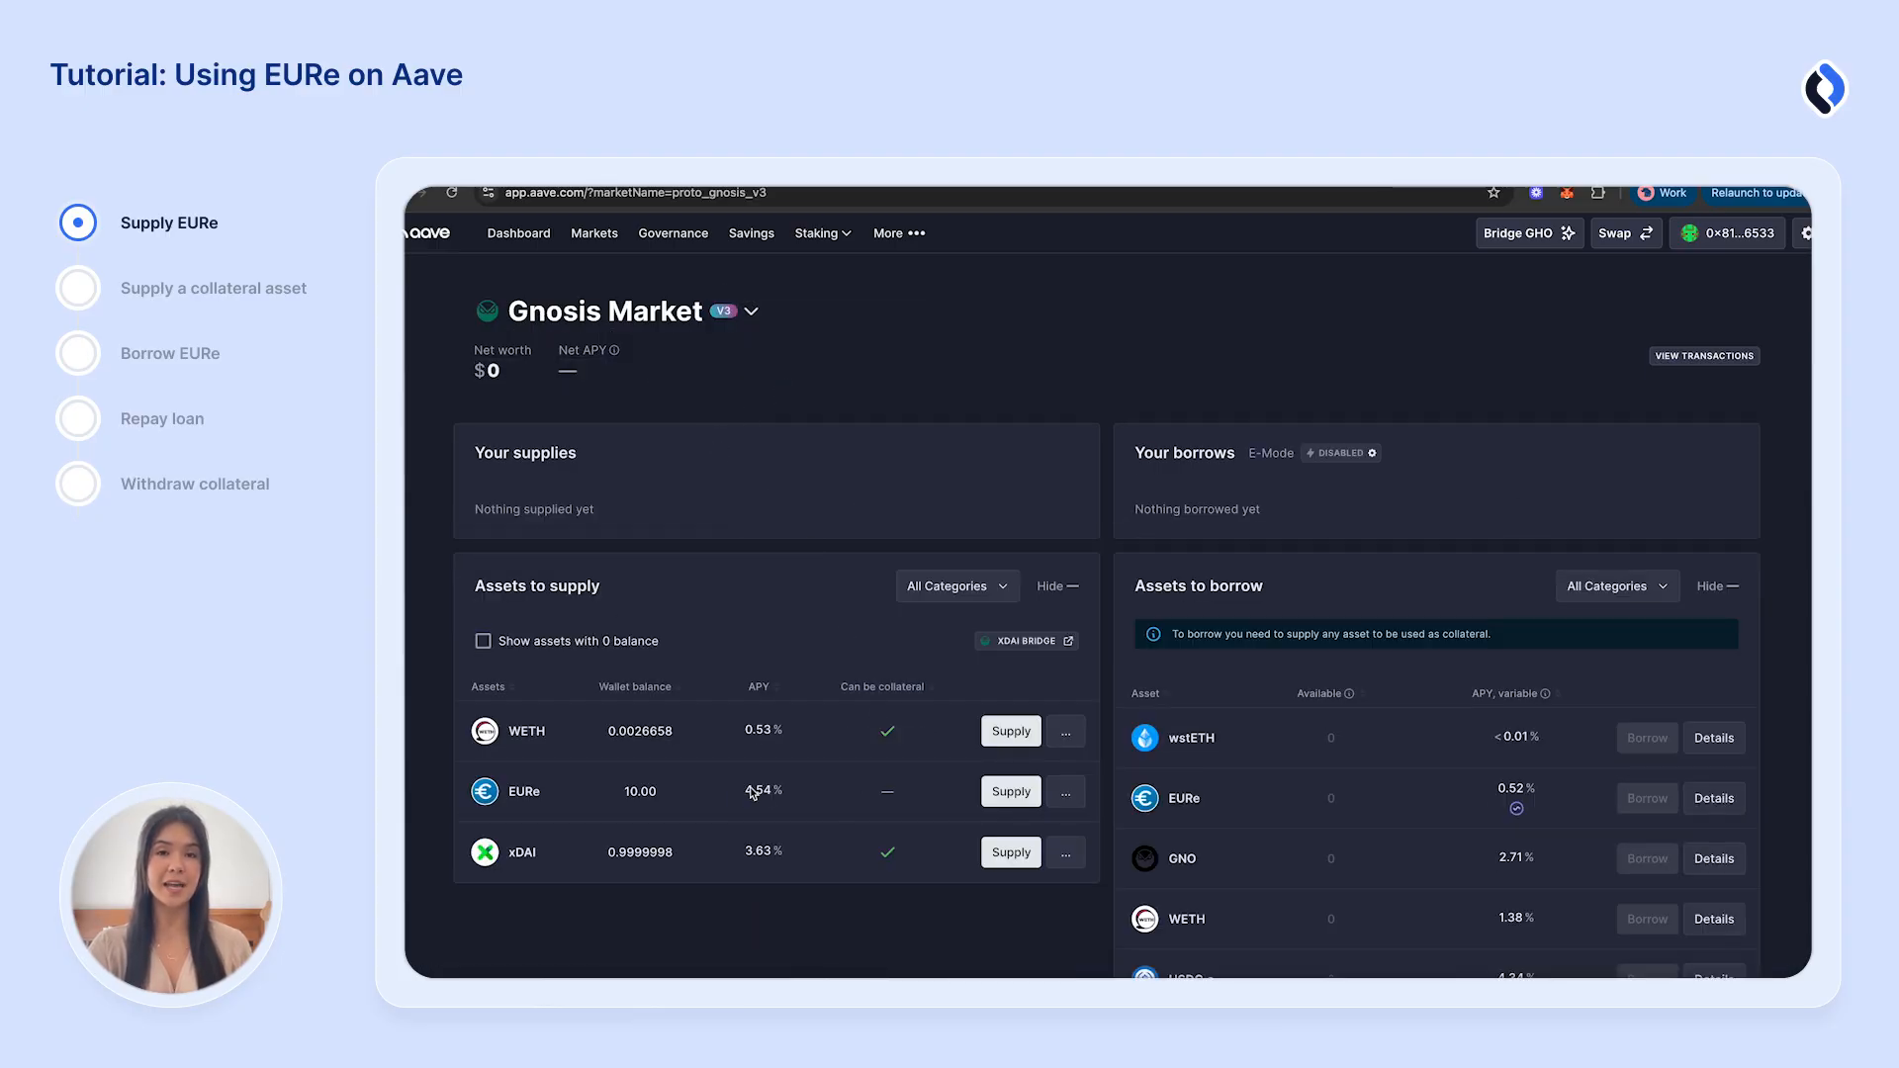
Supply the maximum 10 EURe to the Gnosis market, approving the token and confirming both transactions in the wallet.
click(1025, 797)
click(1243, 520)
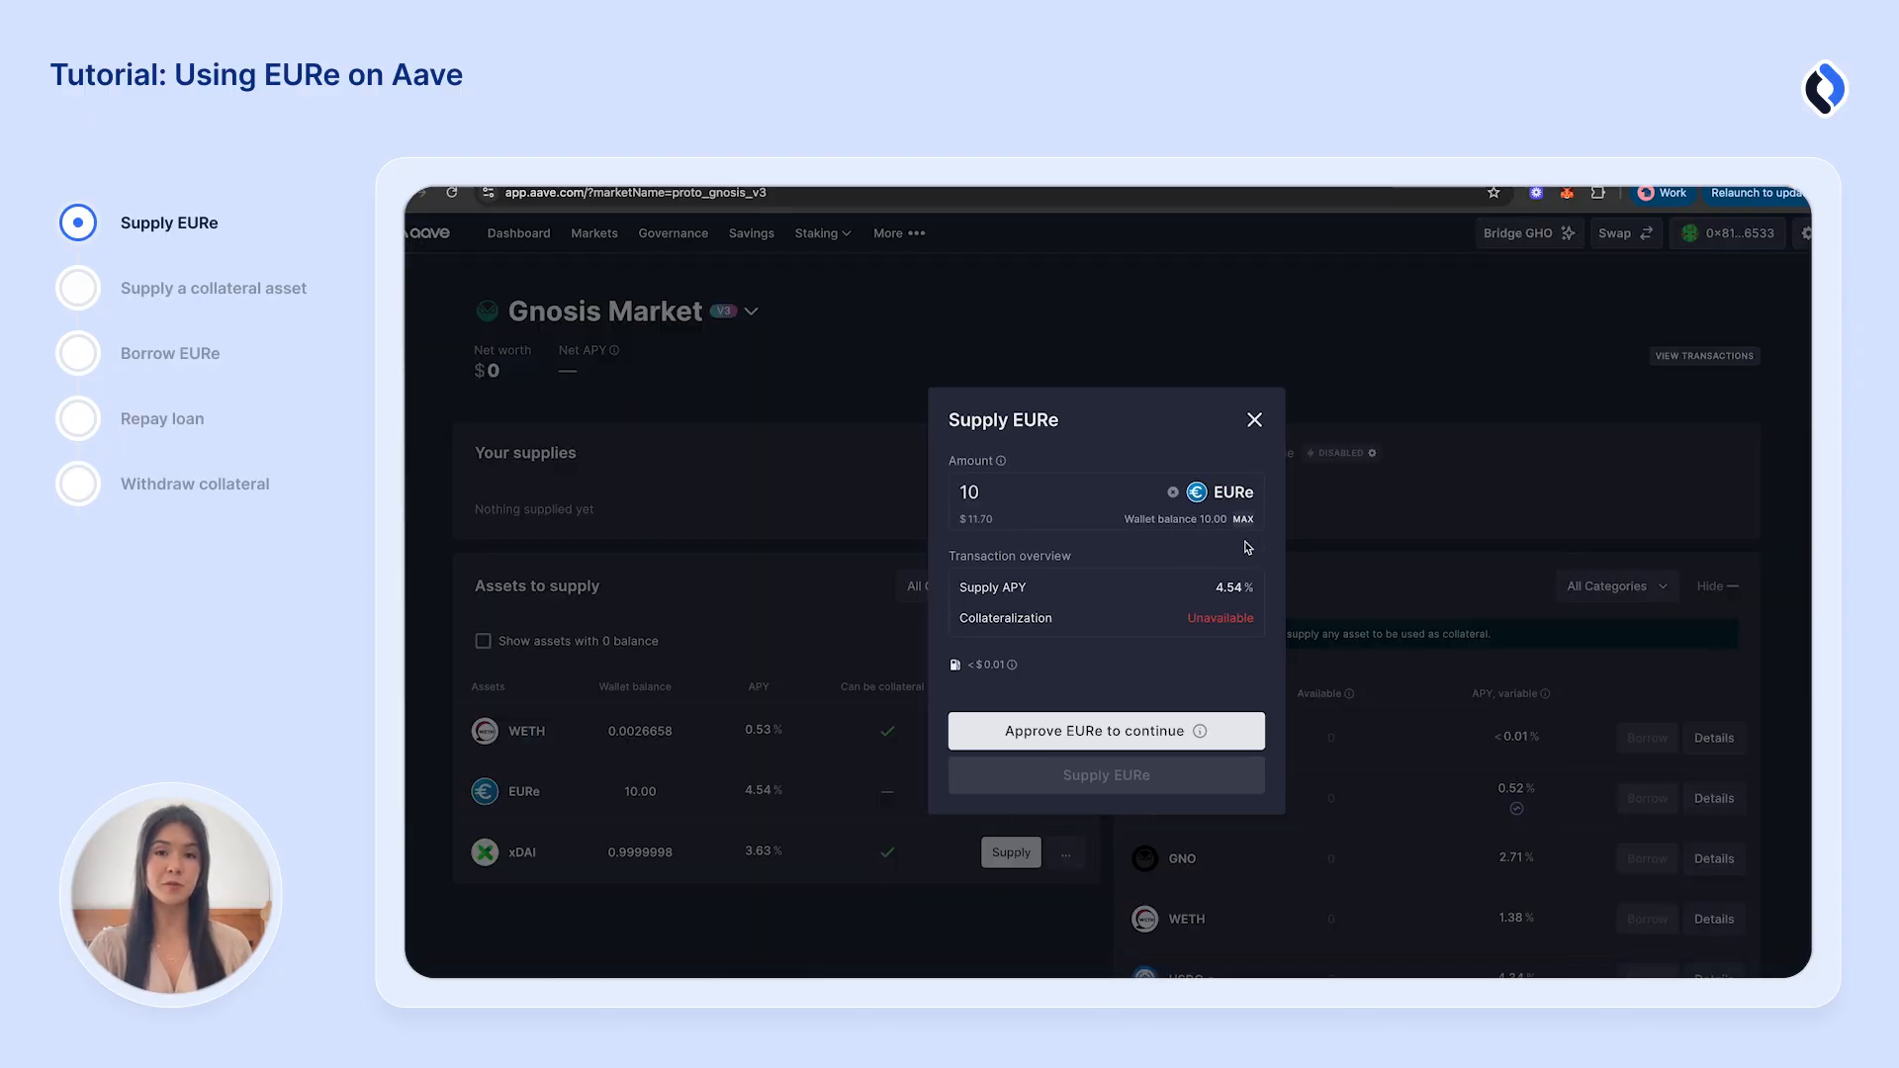
click(1096, 732)
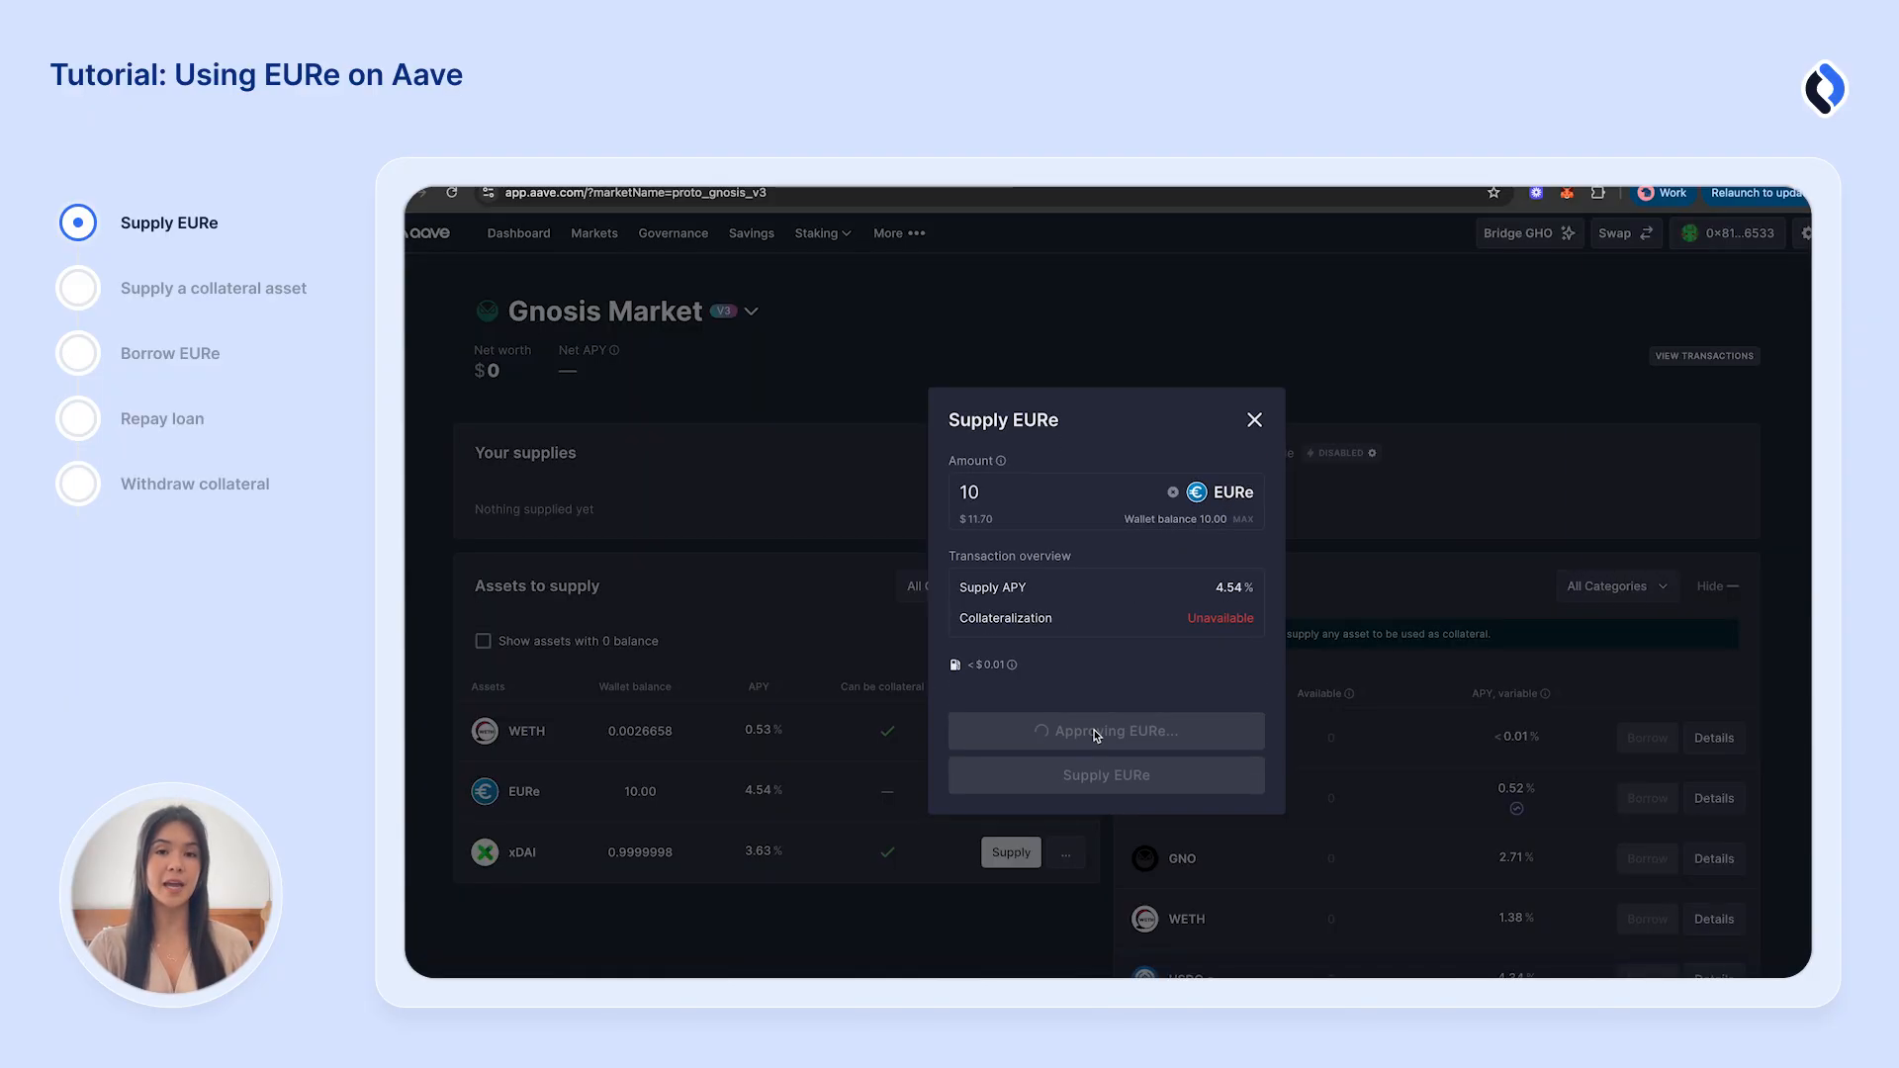
click(1743, 630)
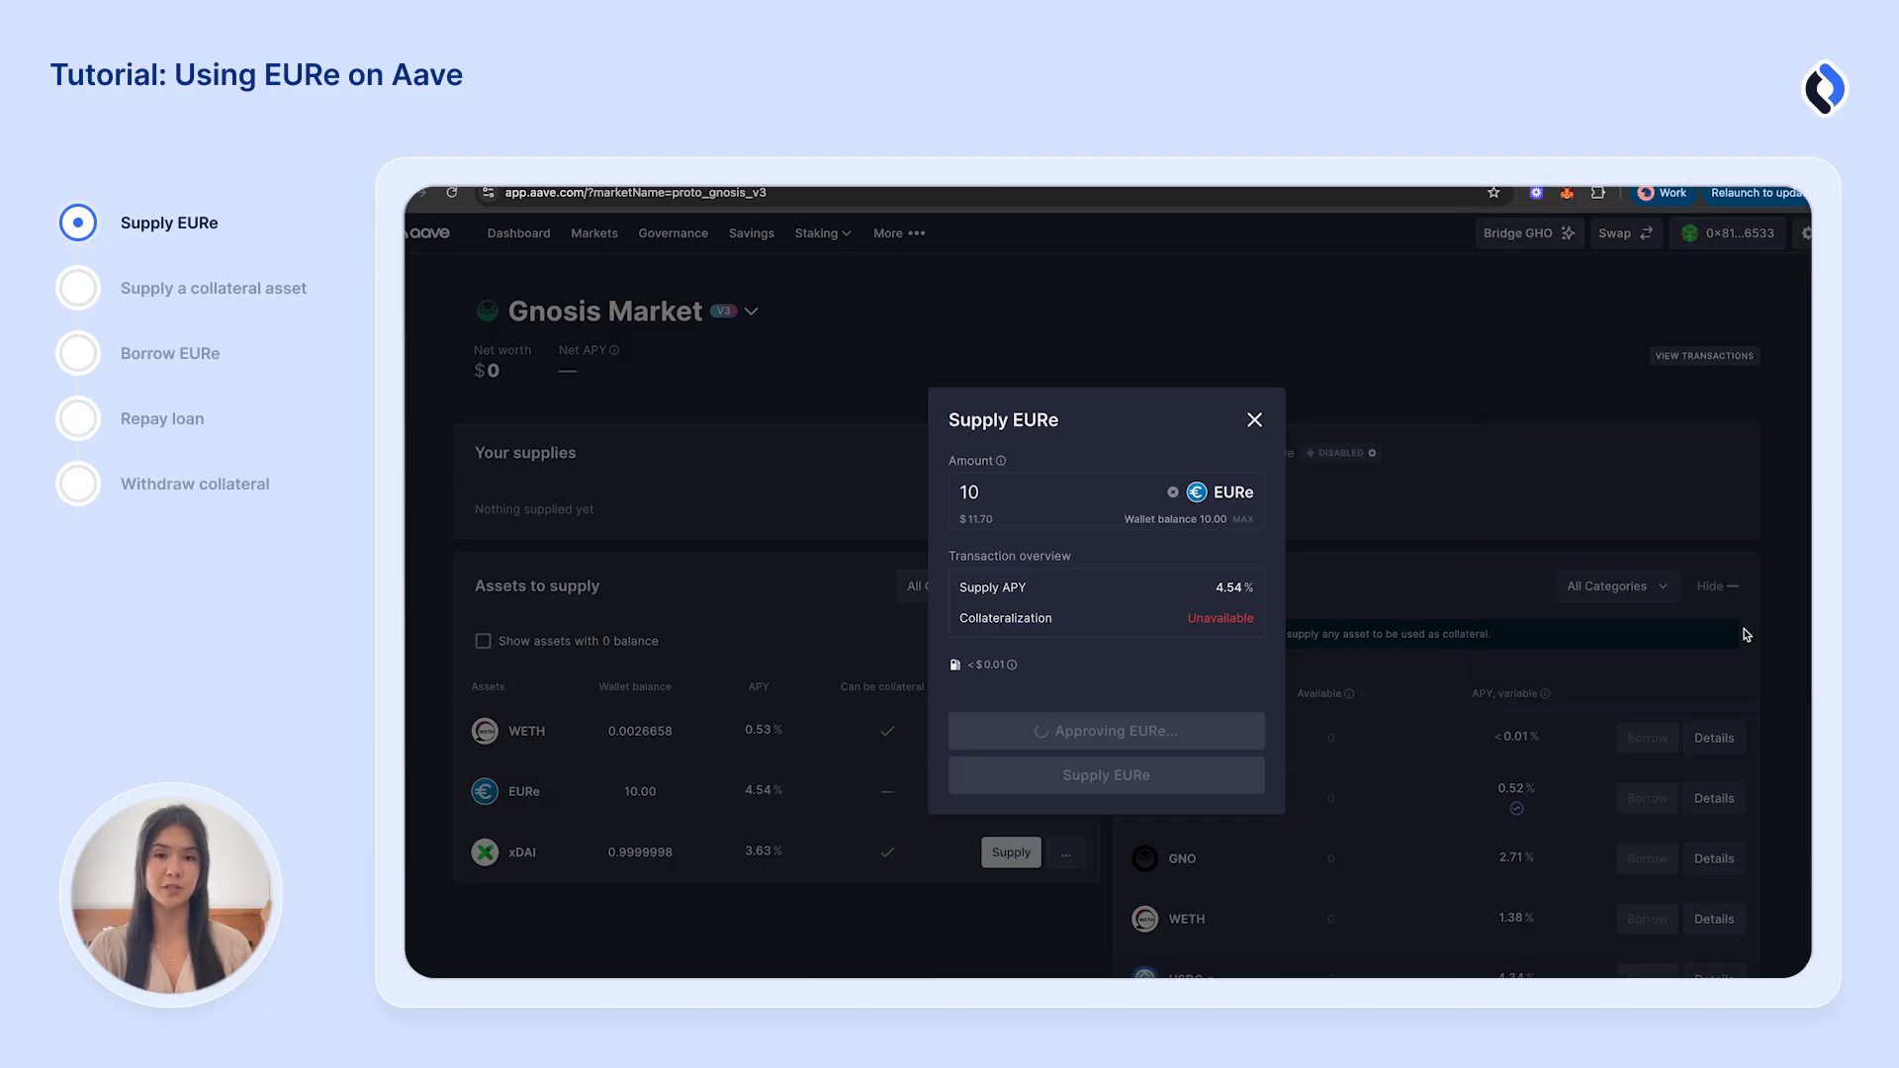
click(1152, 754)
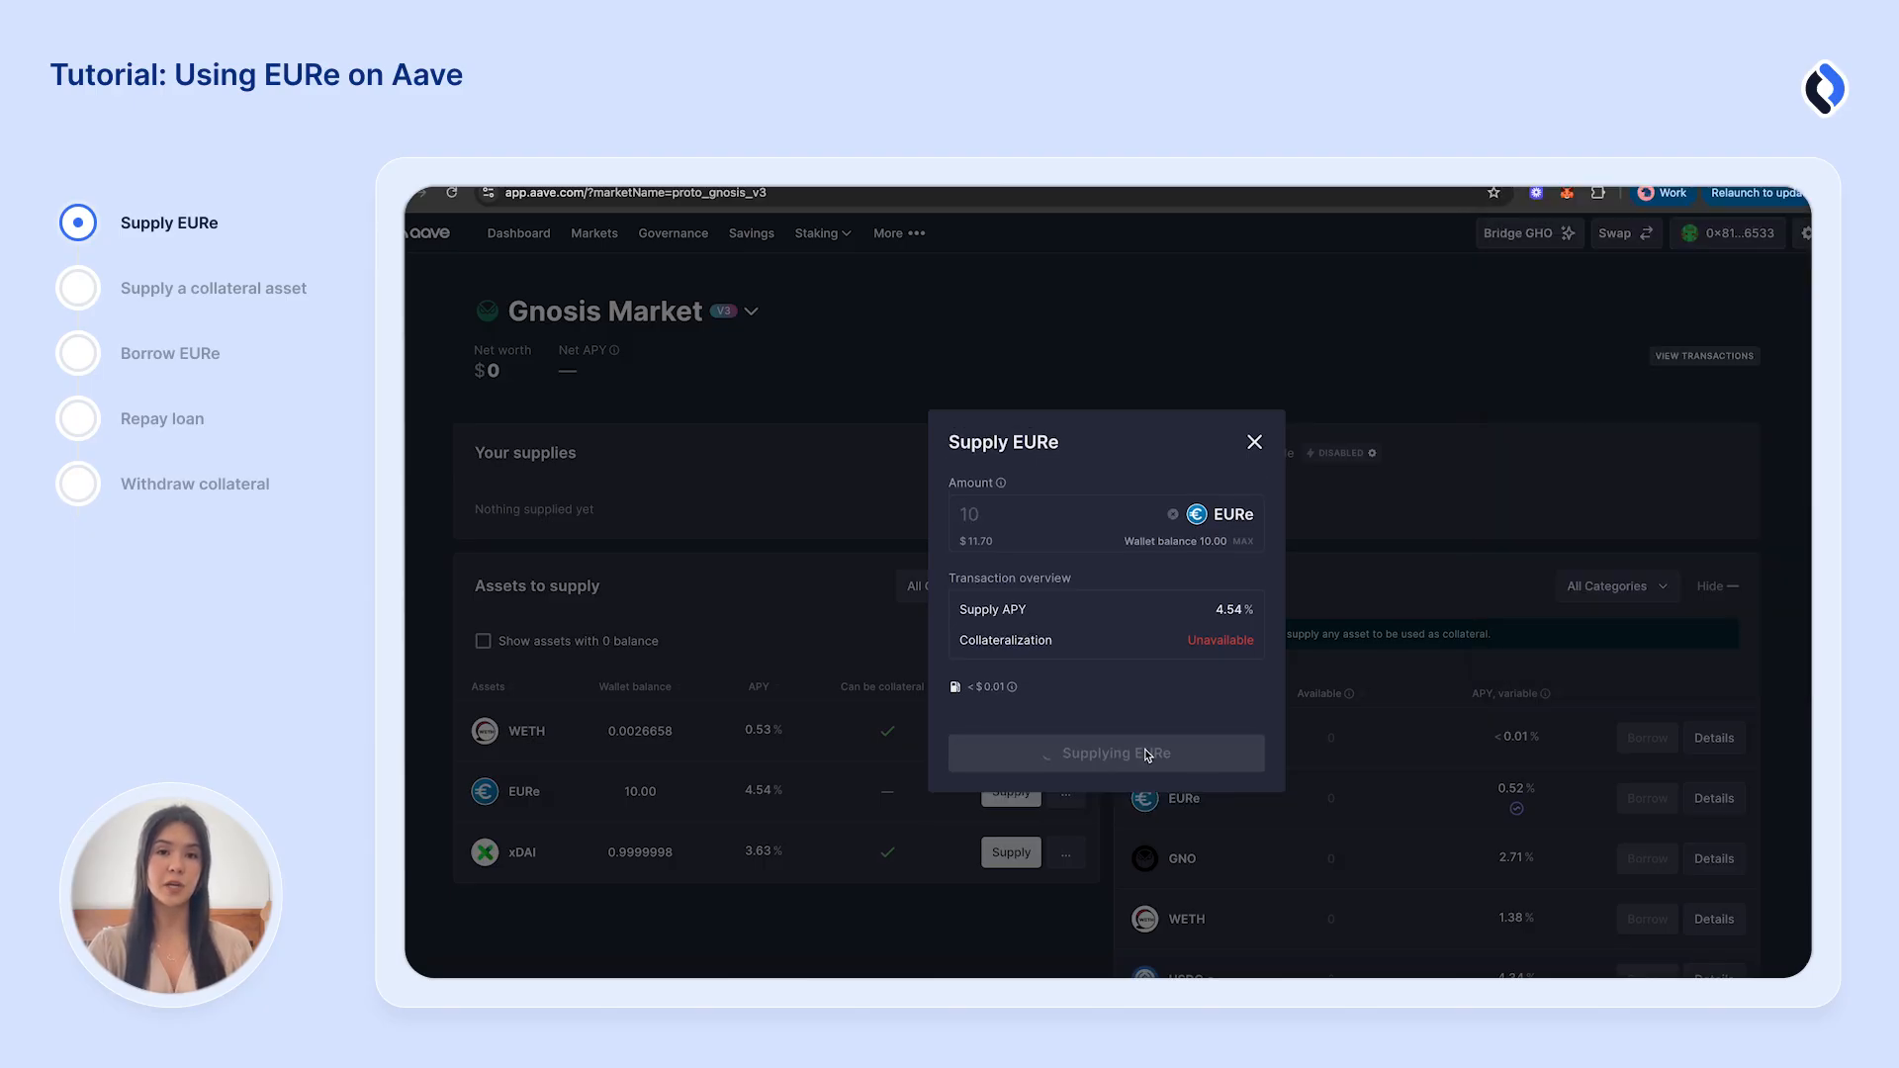
click(1750, 637)
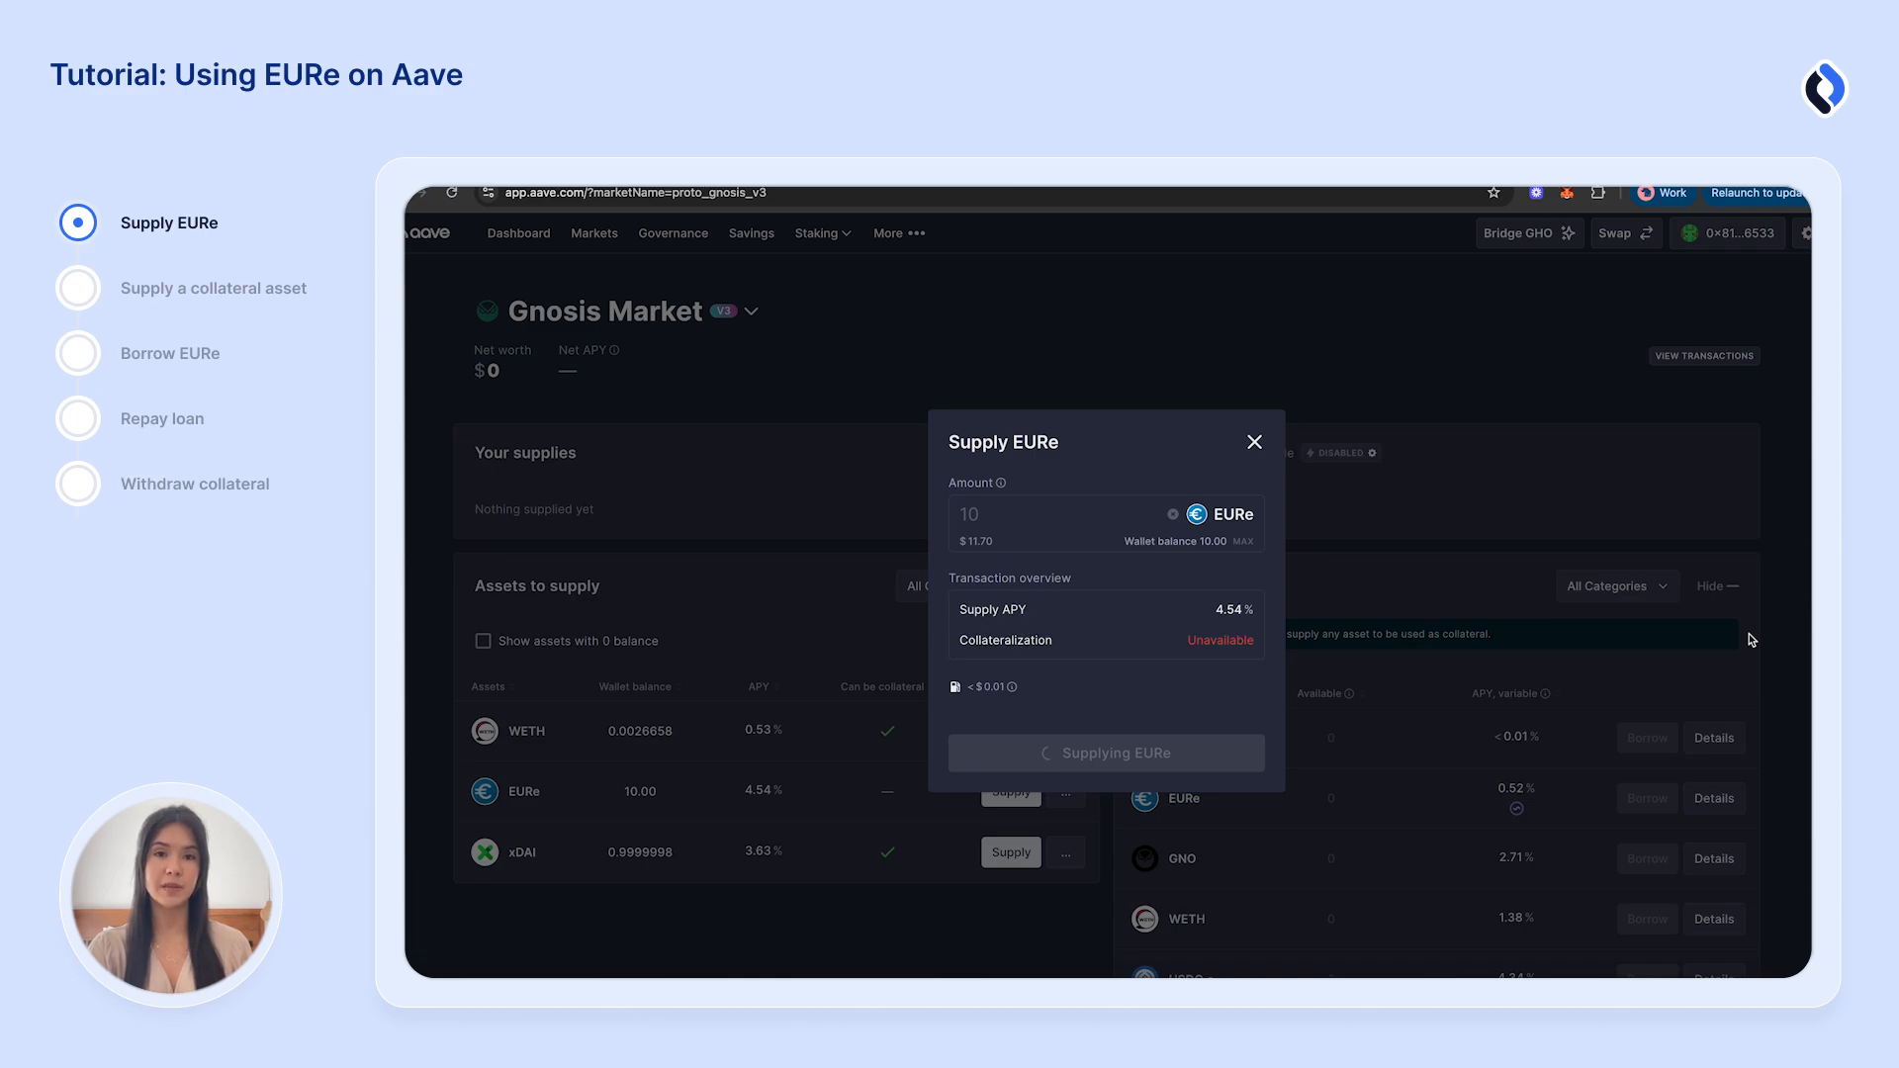
click(1225, 757)
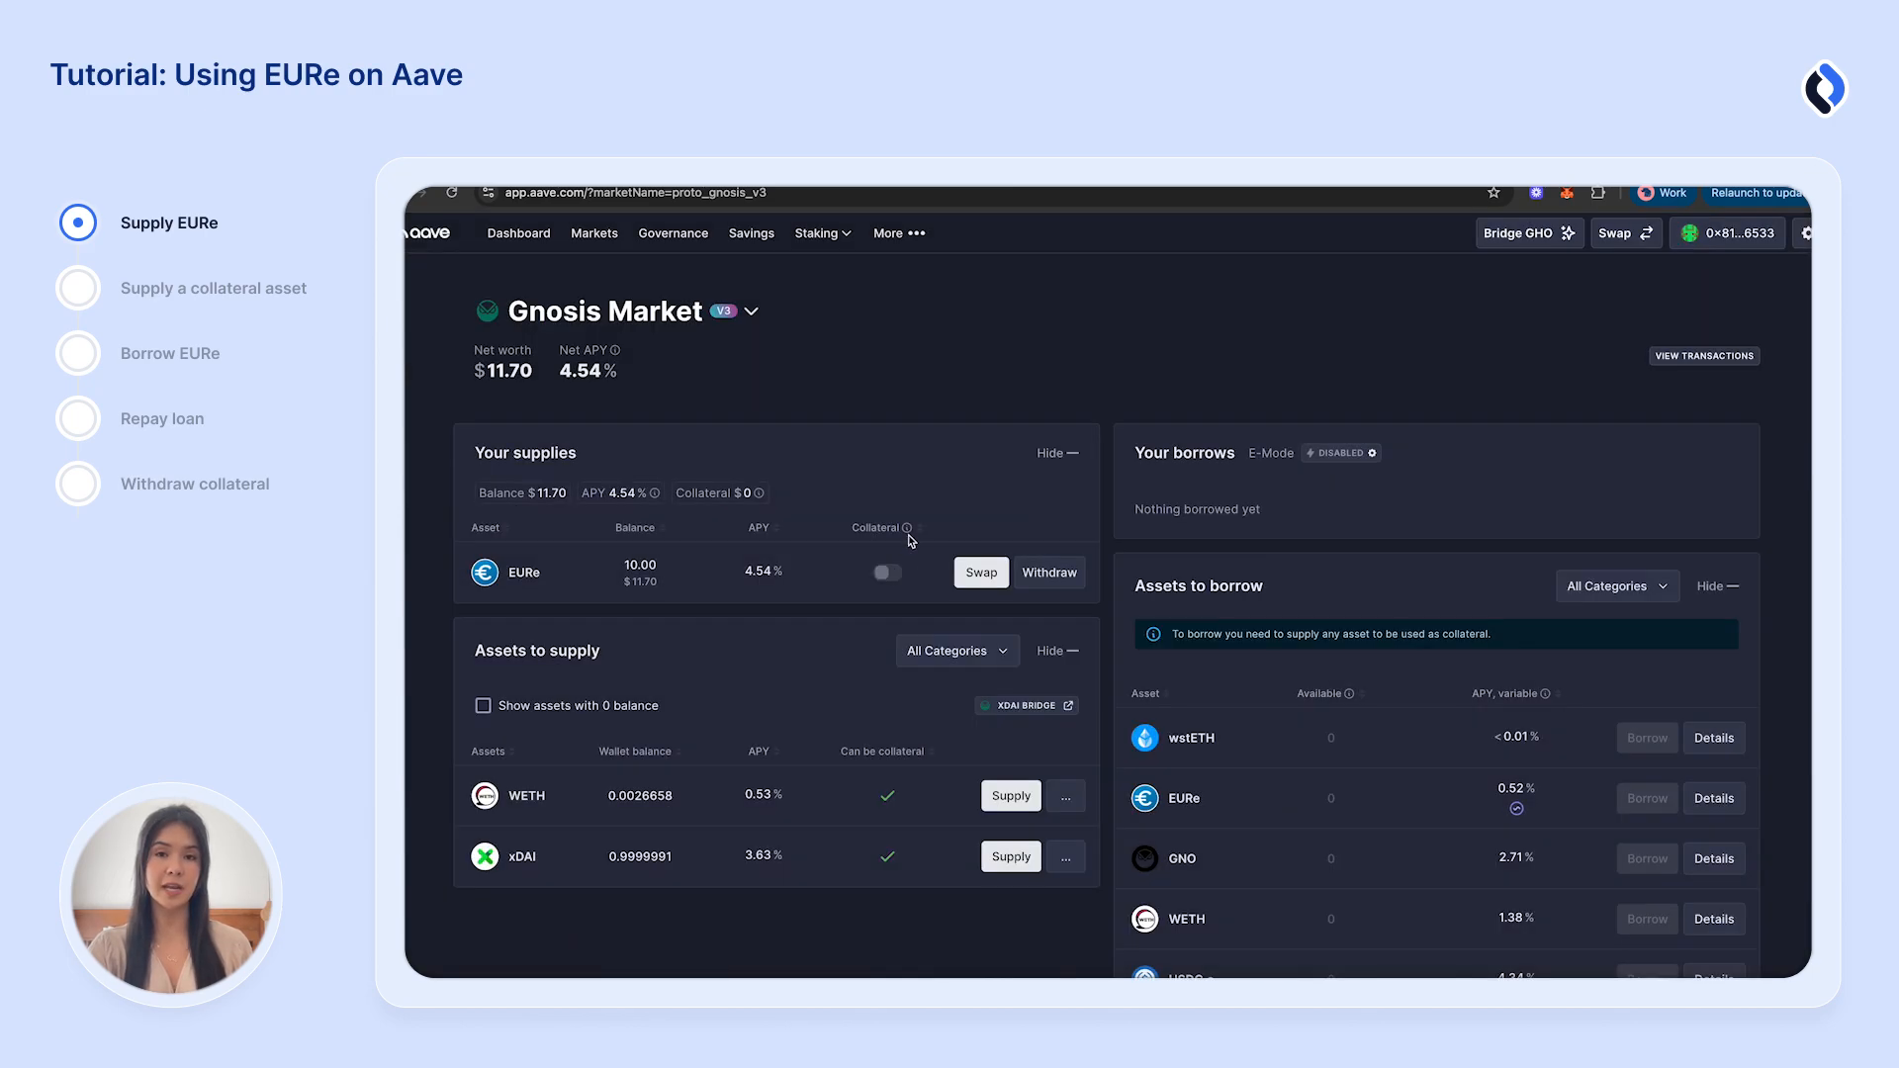
Read the explanation of the Collateral setting and try to enable the supplied EURe as collateral.
mouse_move(910, 536)
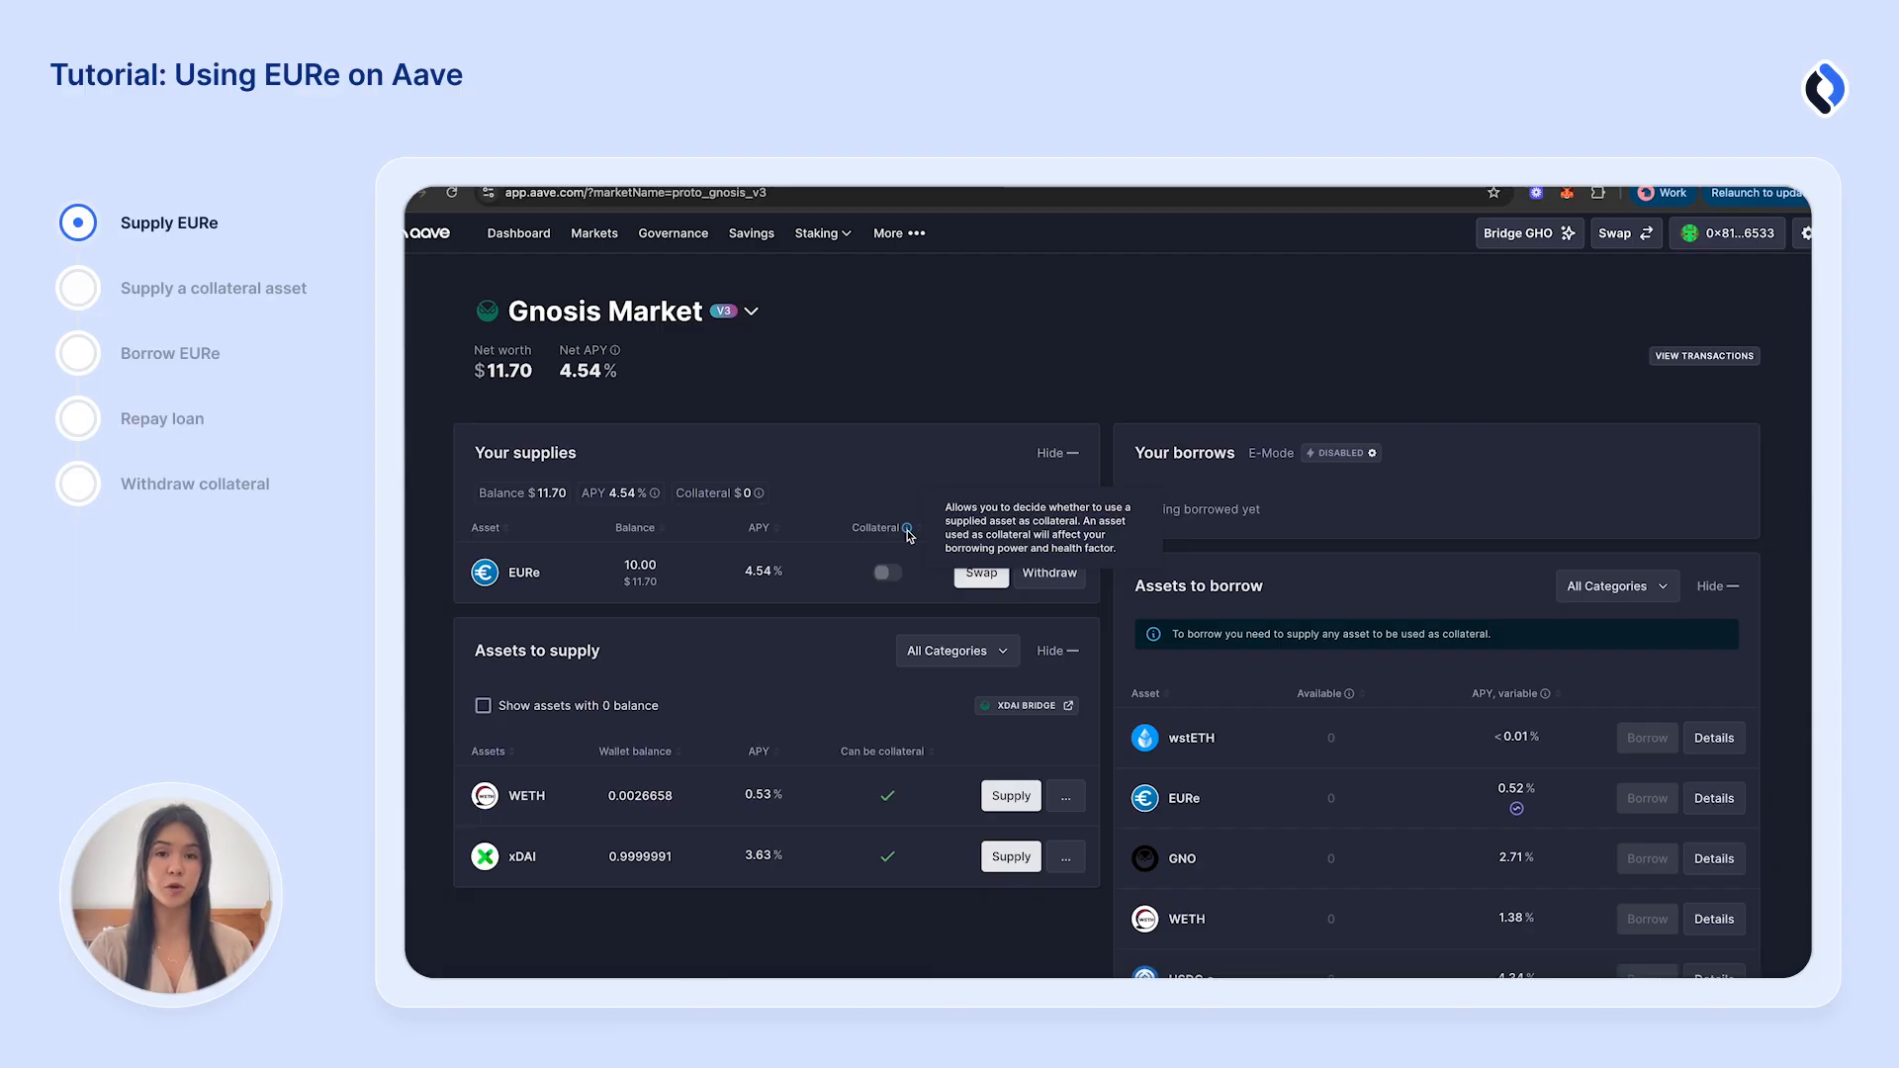
click(888, 575)
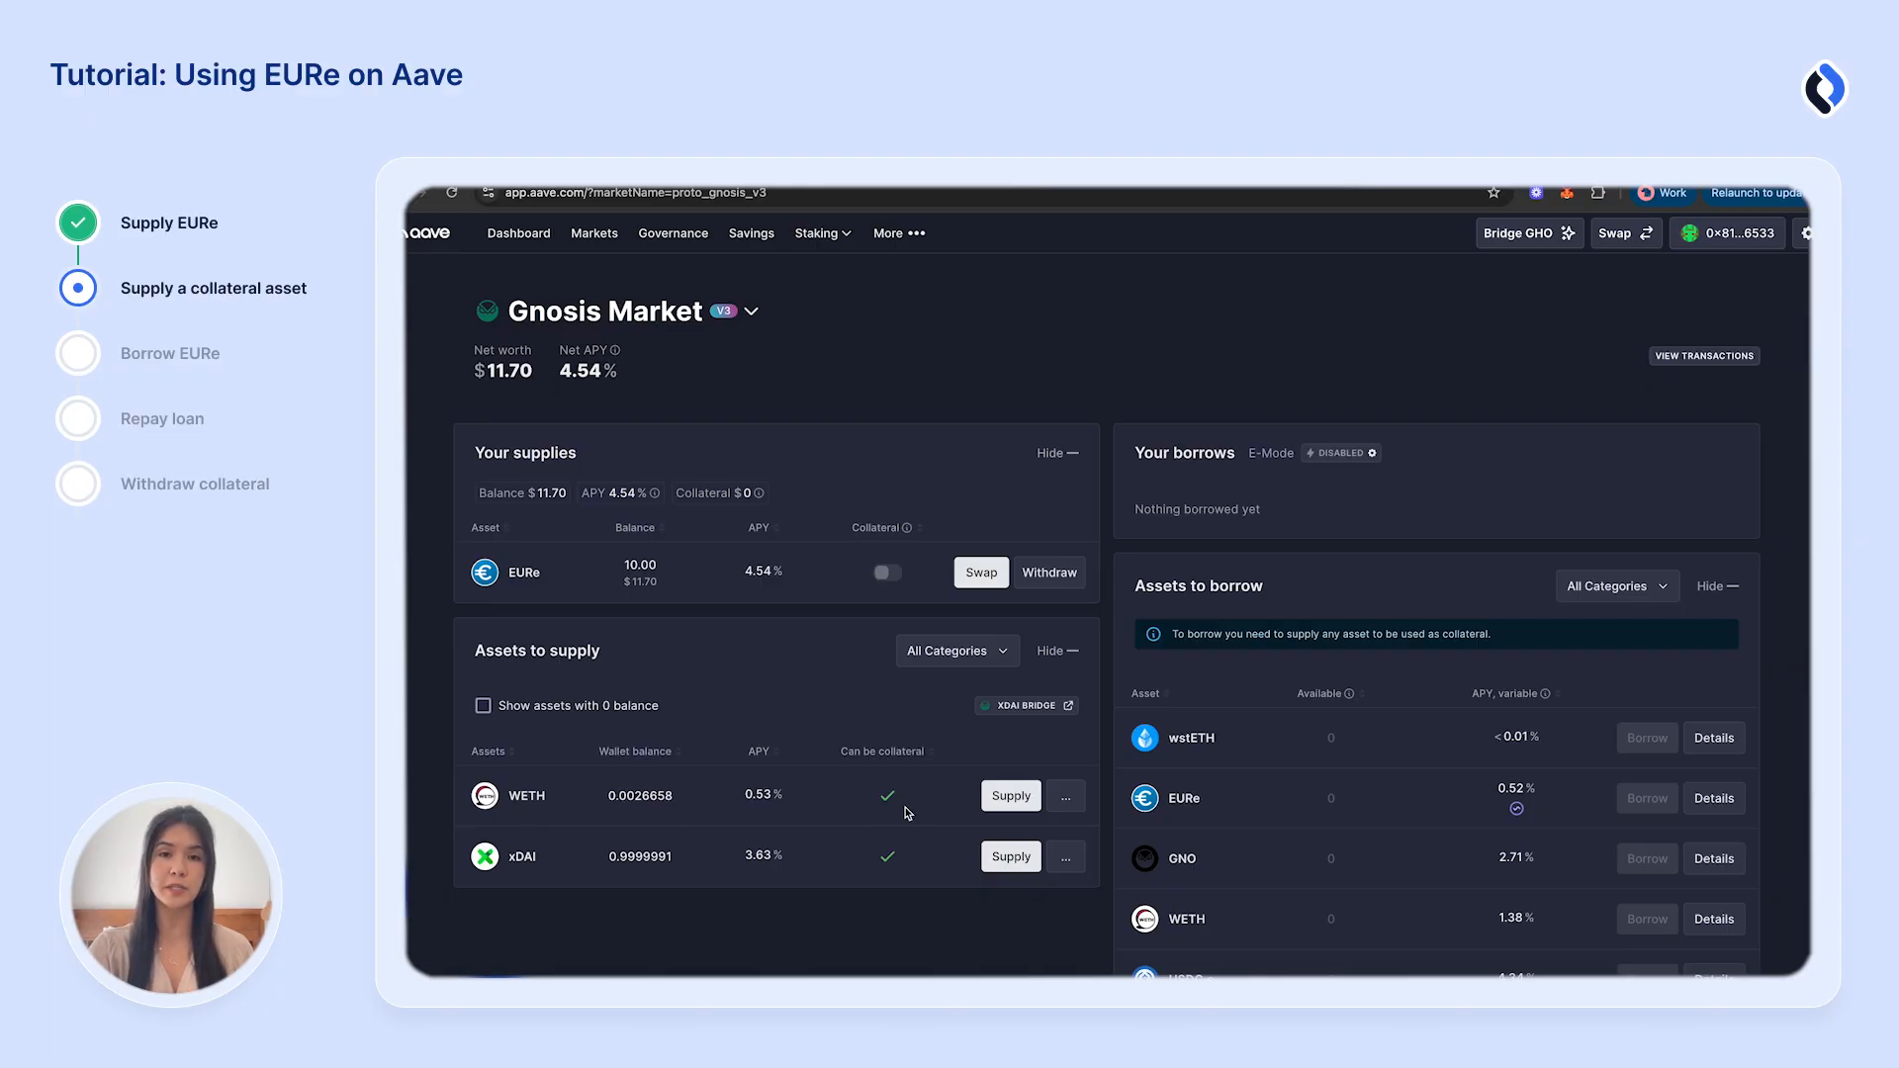
Supply the full WETH wallet balance as collateral, approving the token and confirming both requests in the wallet.
click(1010, 797)
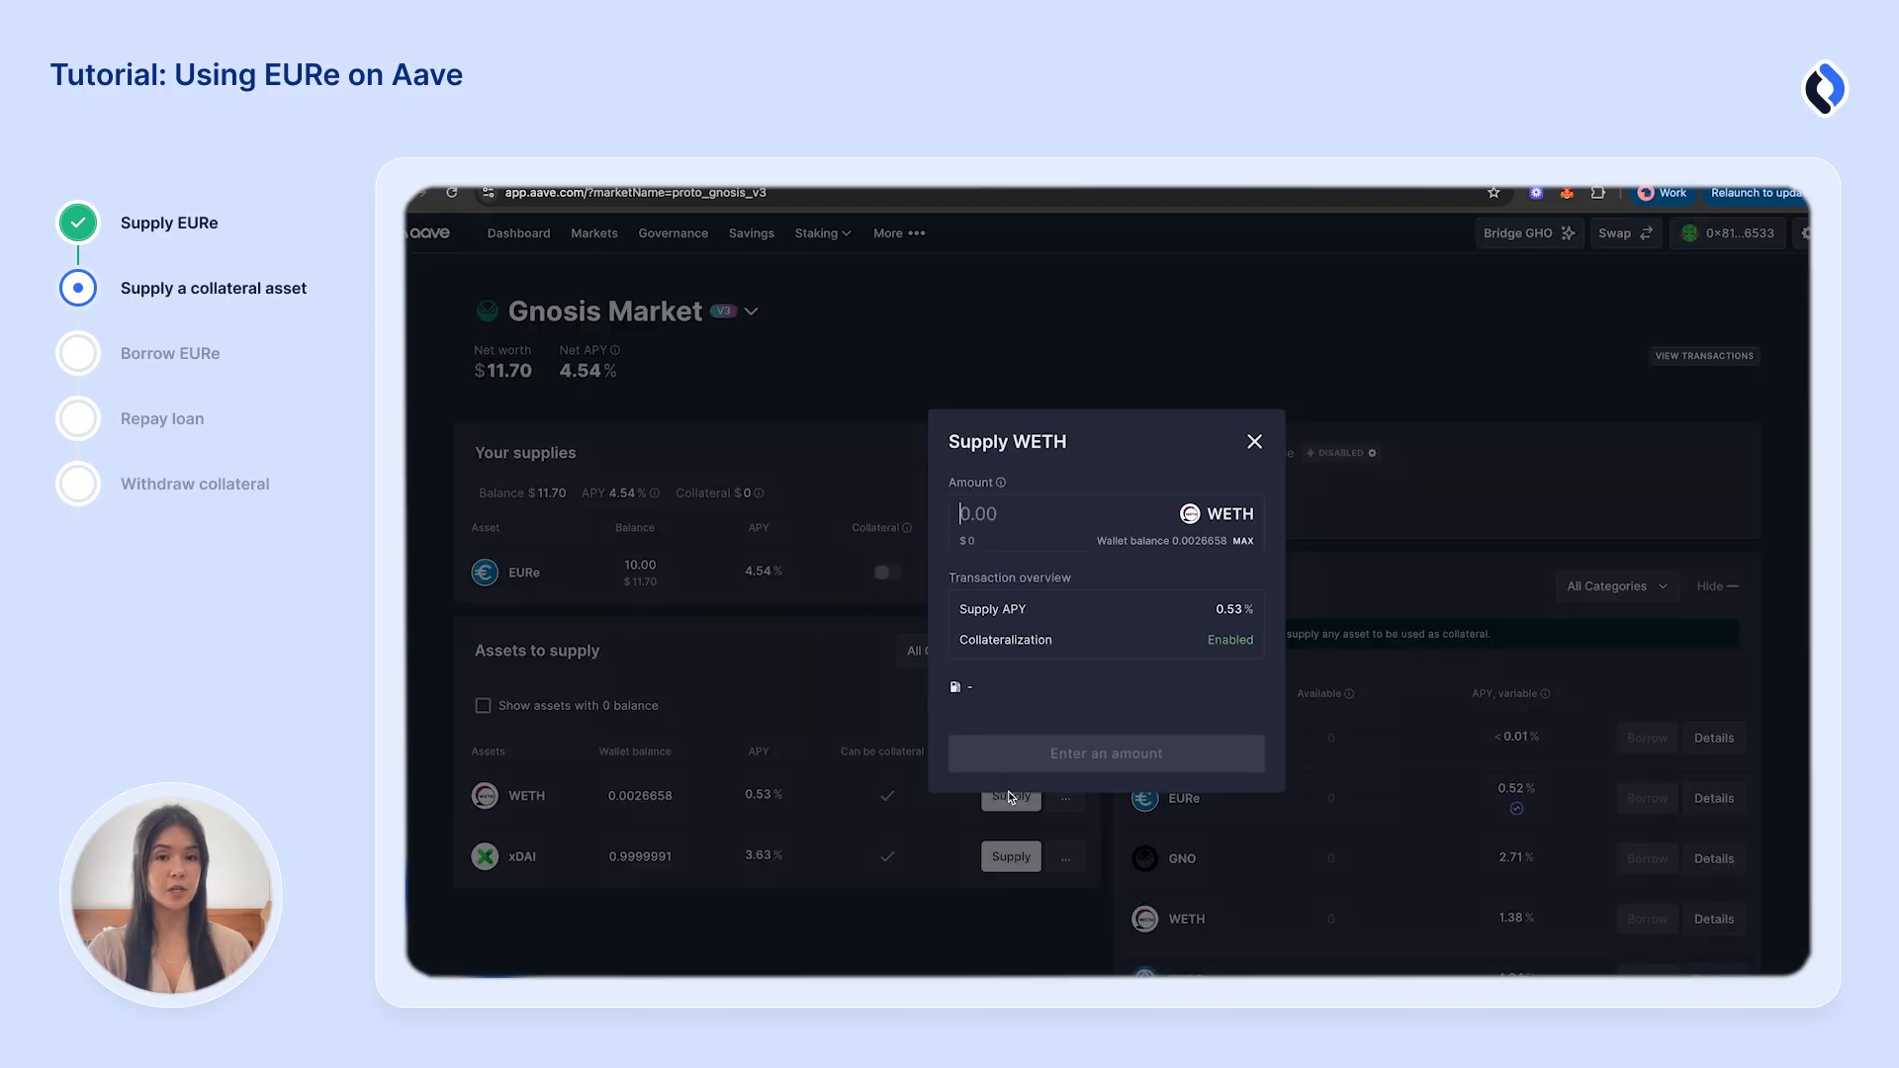
click(1242, 542)
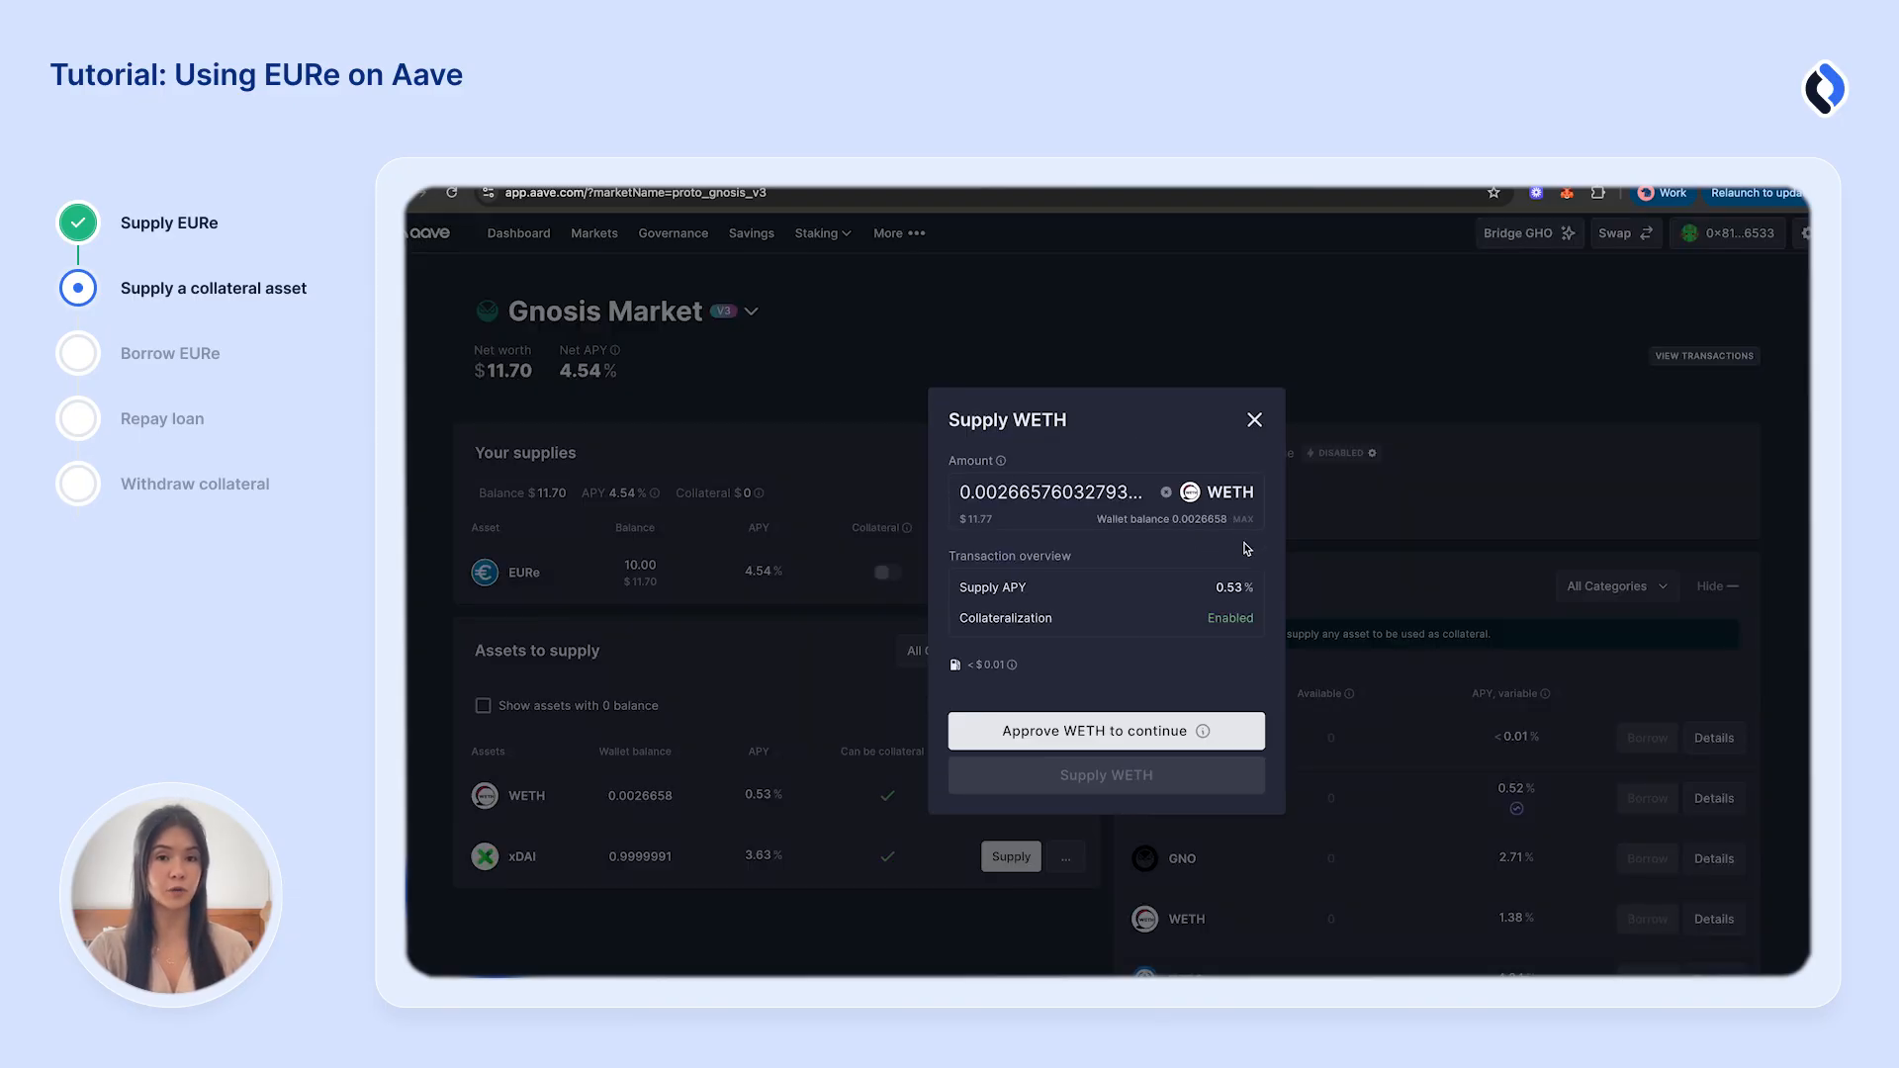
click(1136, 730)
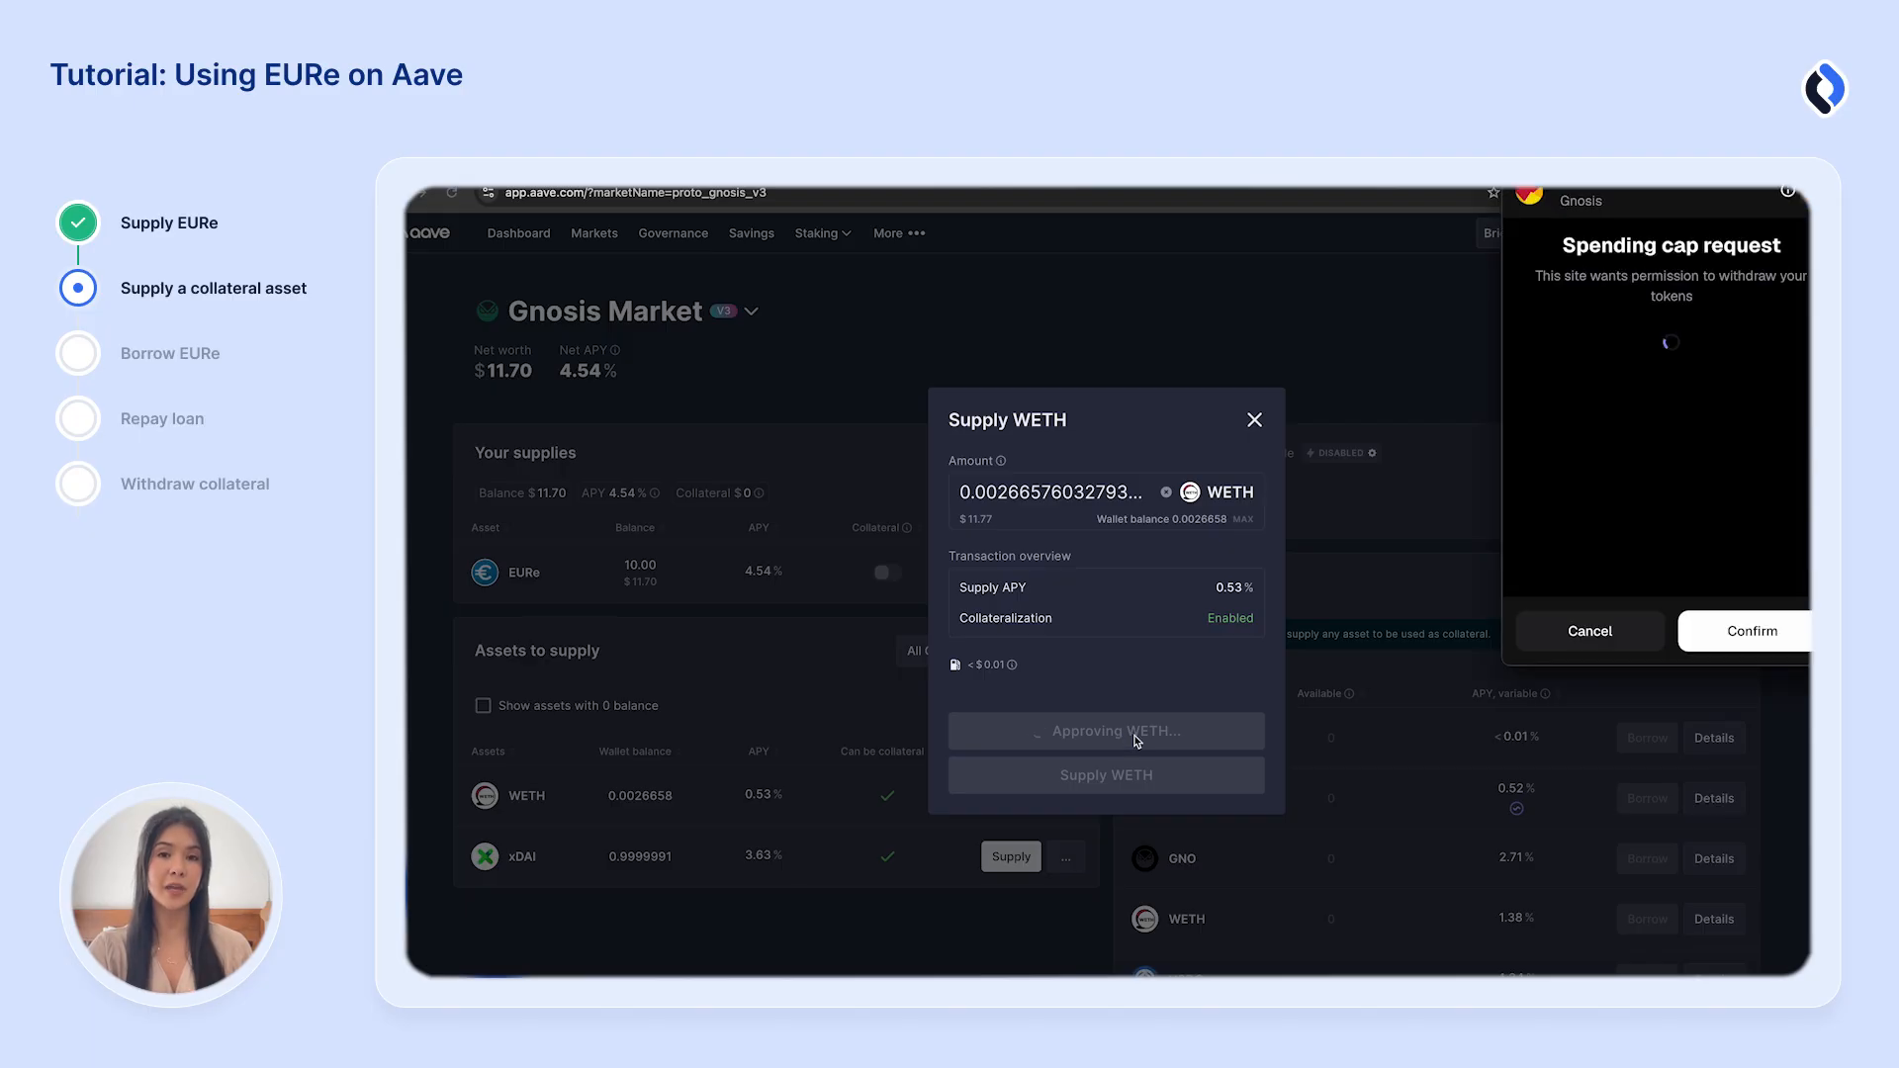
click(1767, 645)
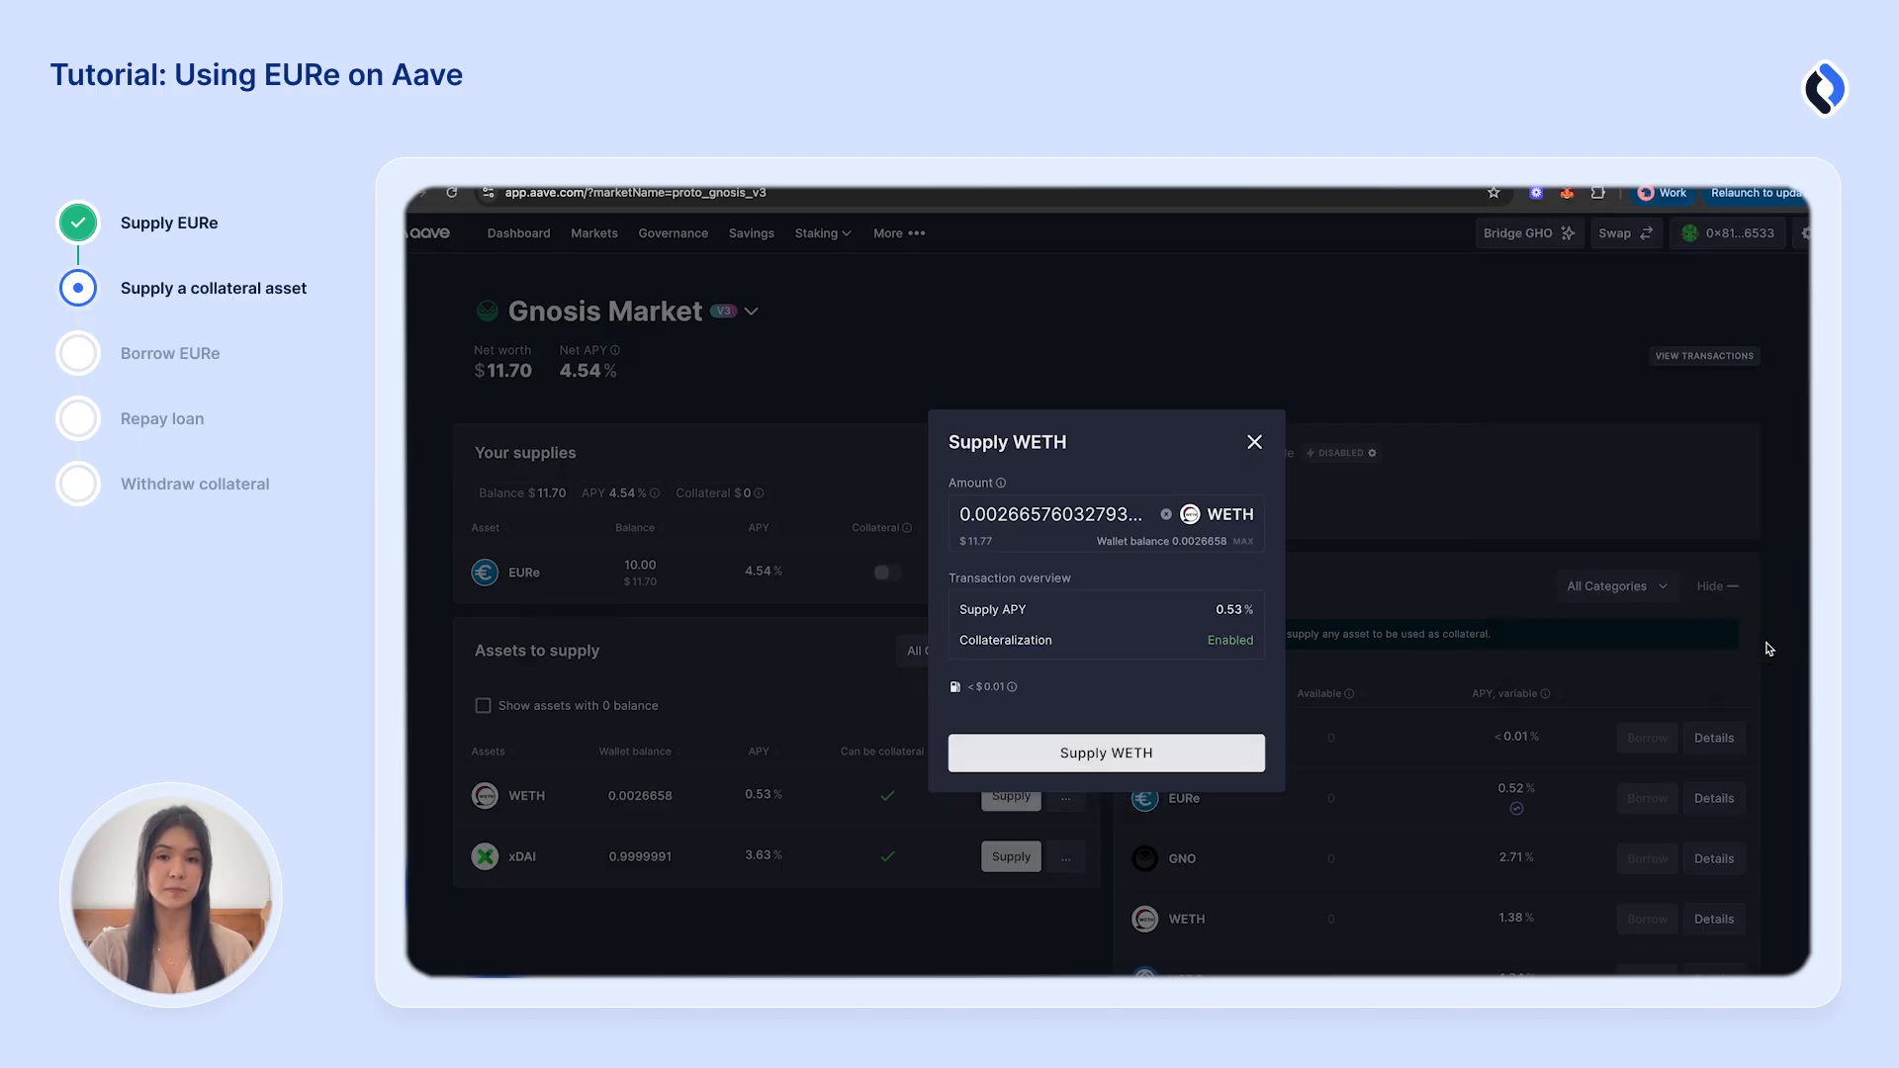
click(1127, 754)
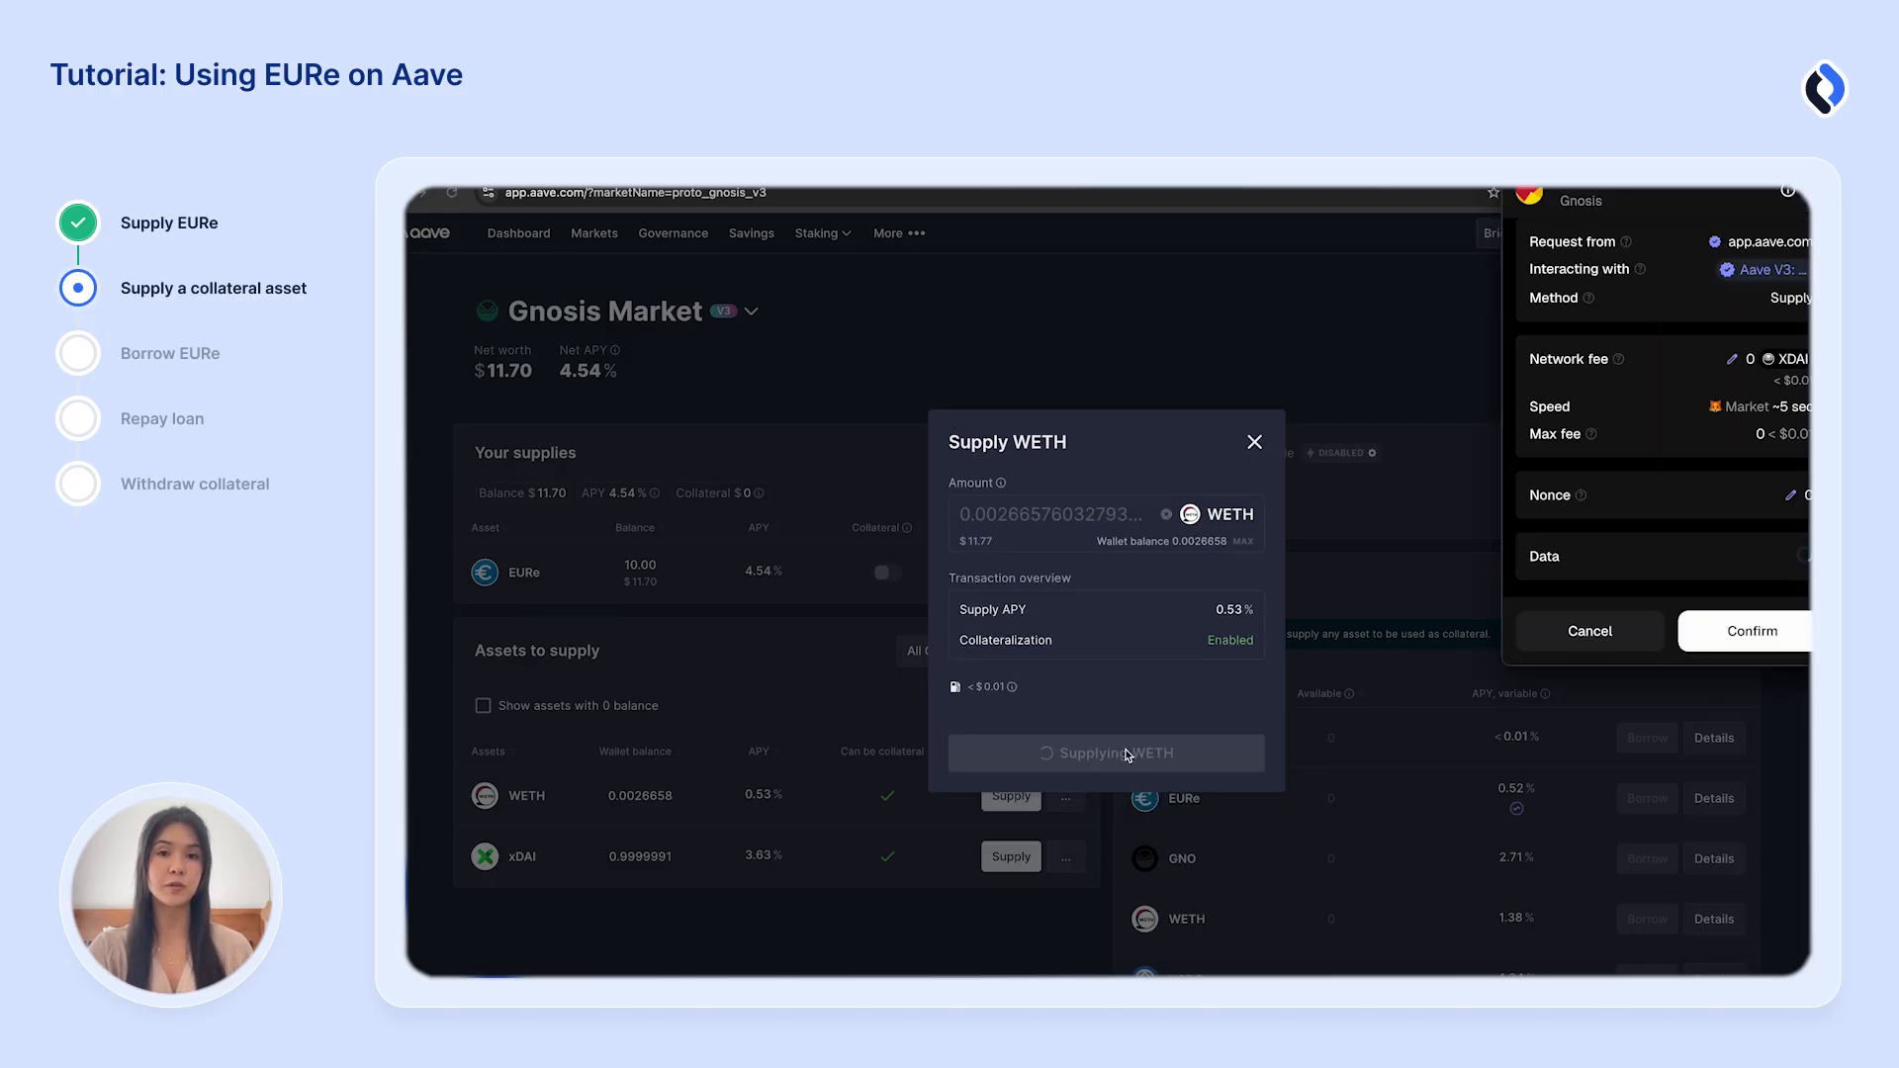
click(1738, 646)
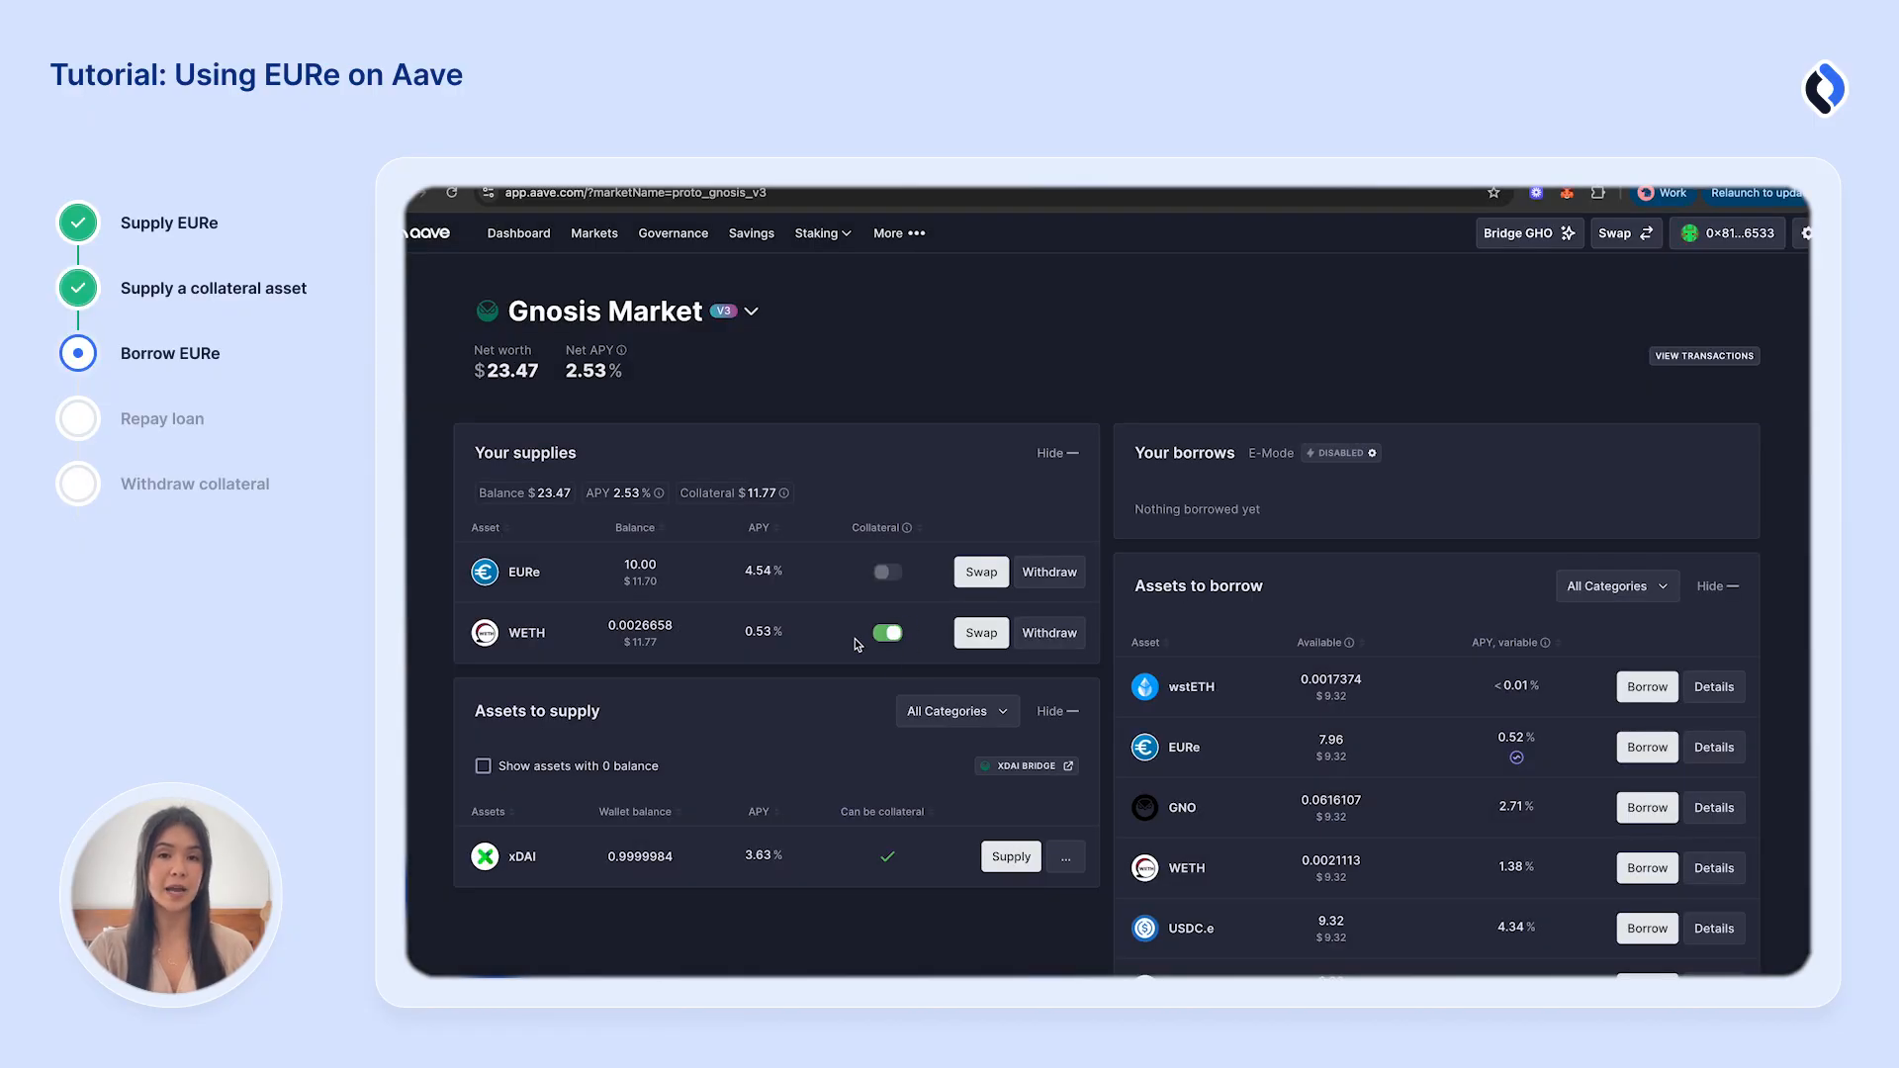
Open the borrow form for EURe, try the maximum and 3, and settle on an amount of 2 EURe.
scroll(1254, 618, down, 1)
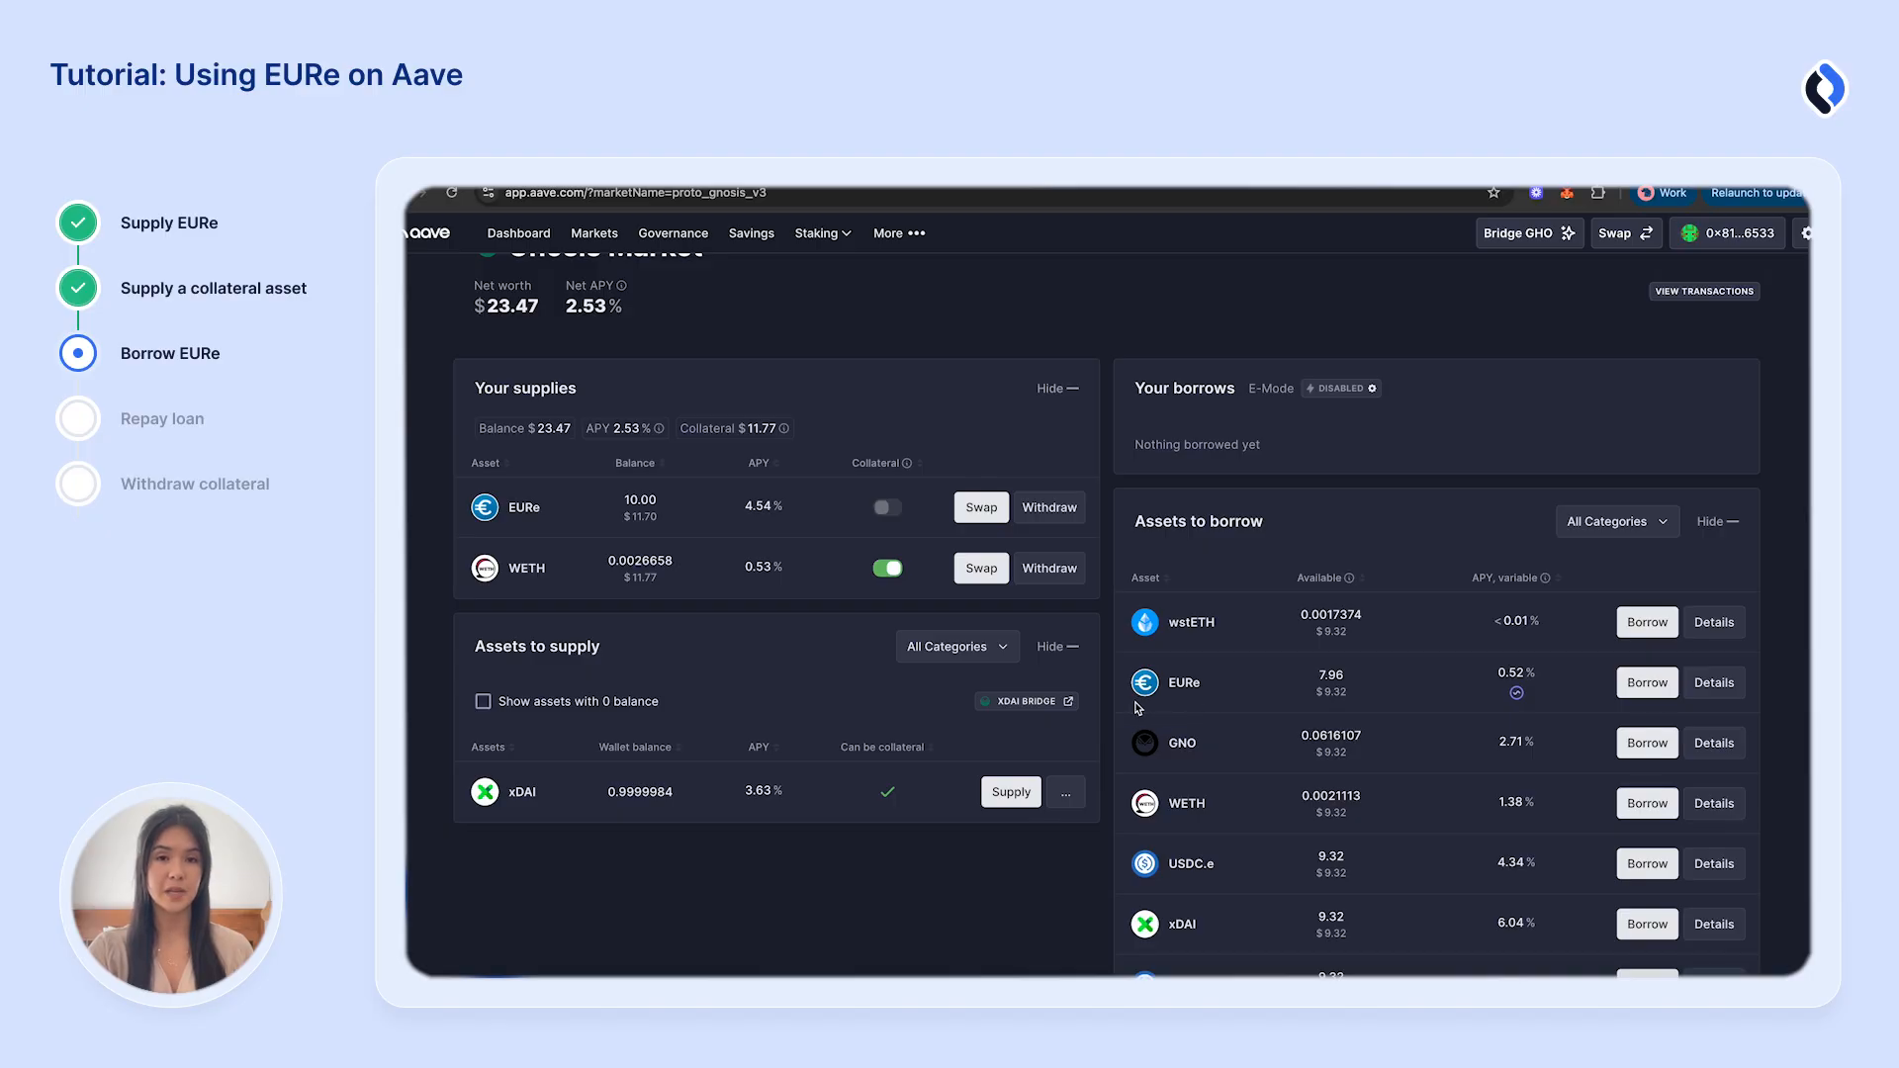
click(1650, 683)
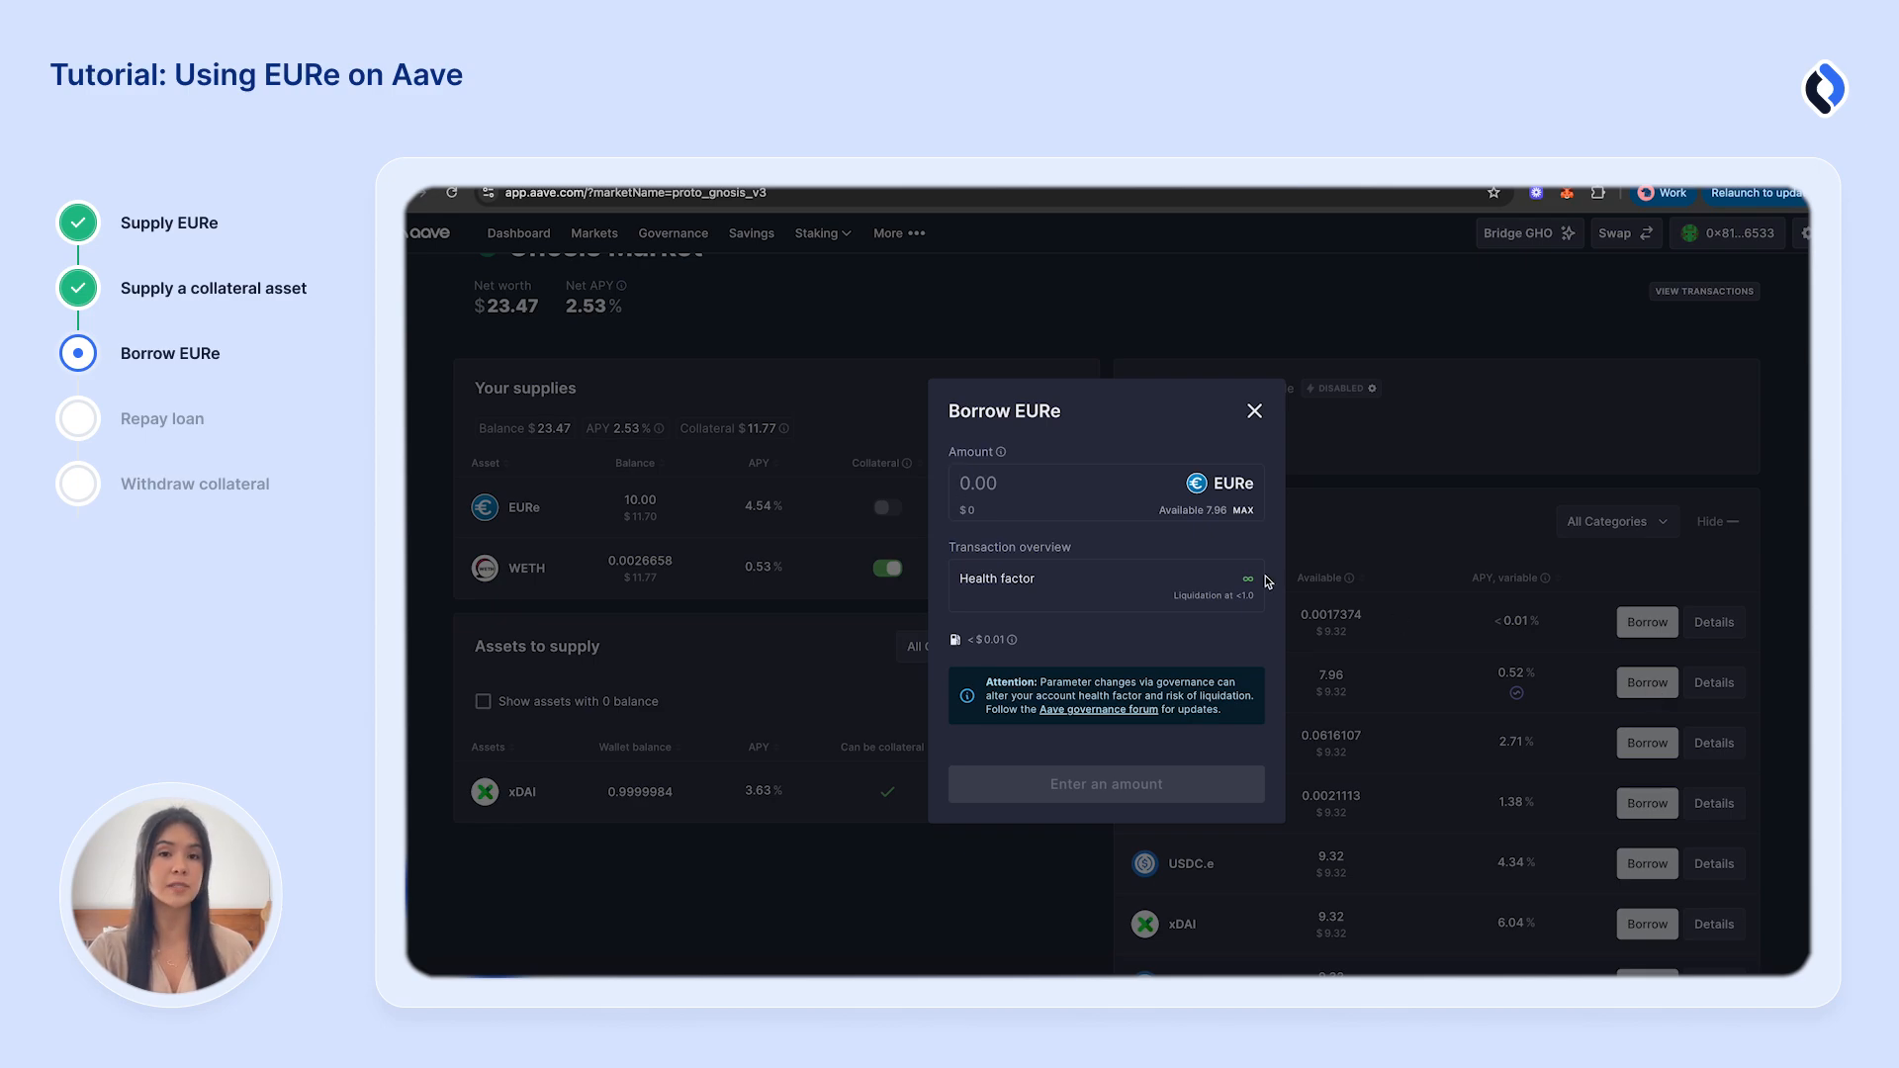
click(1244, 512)
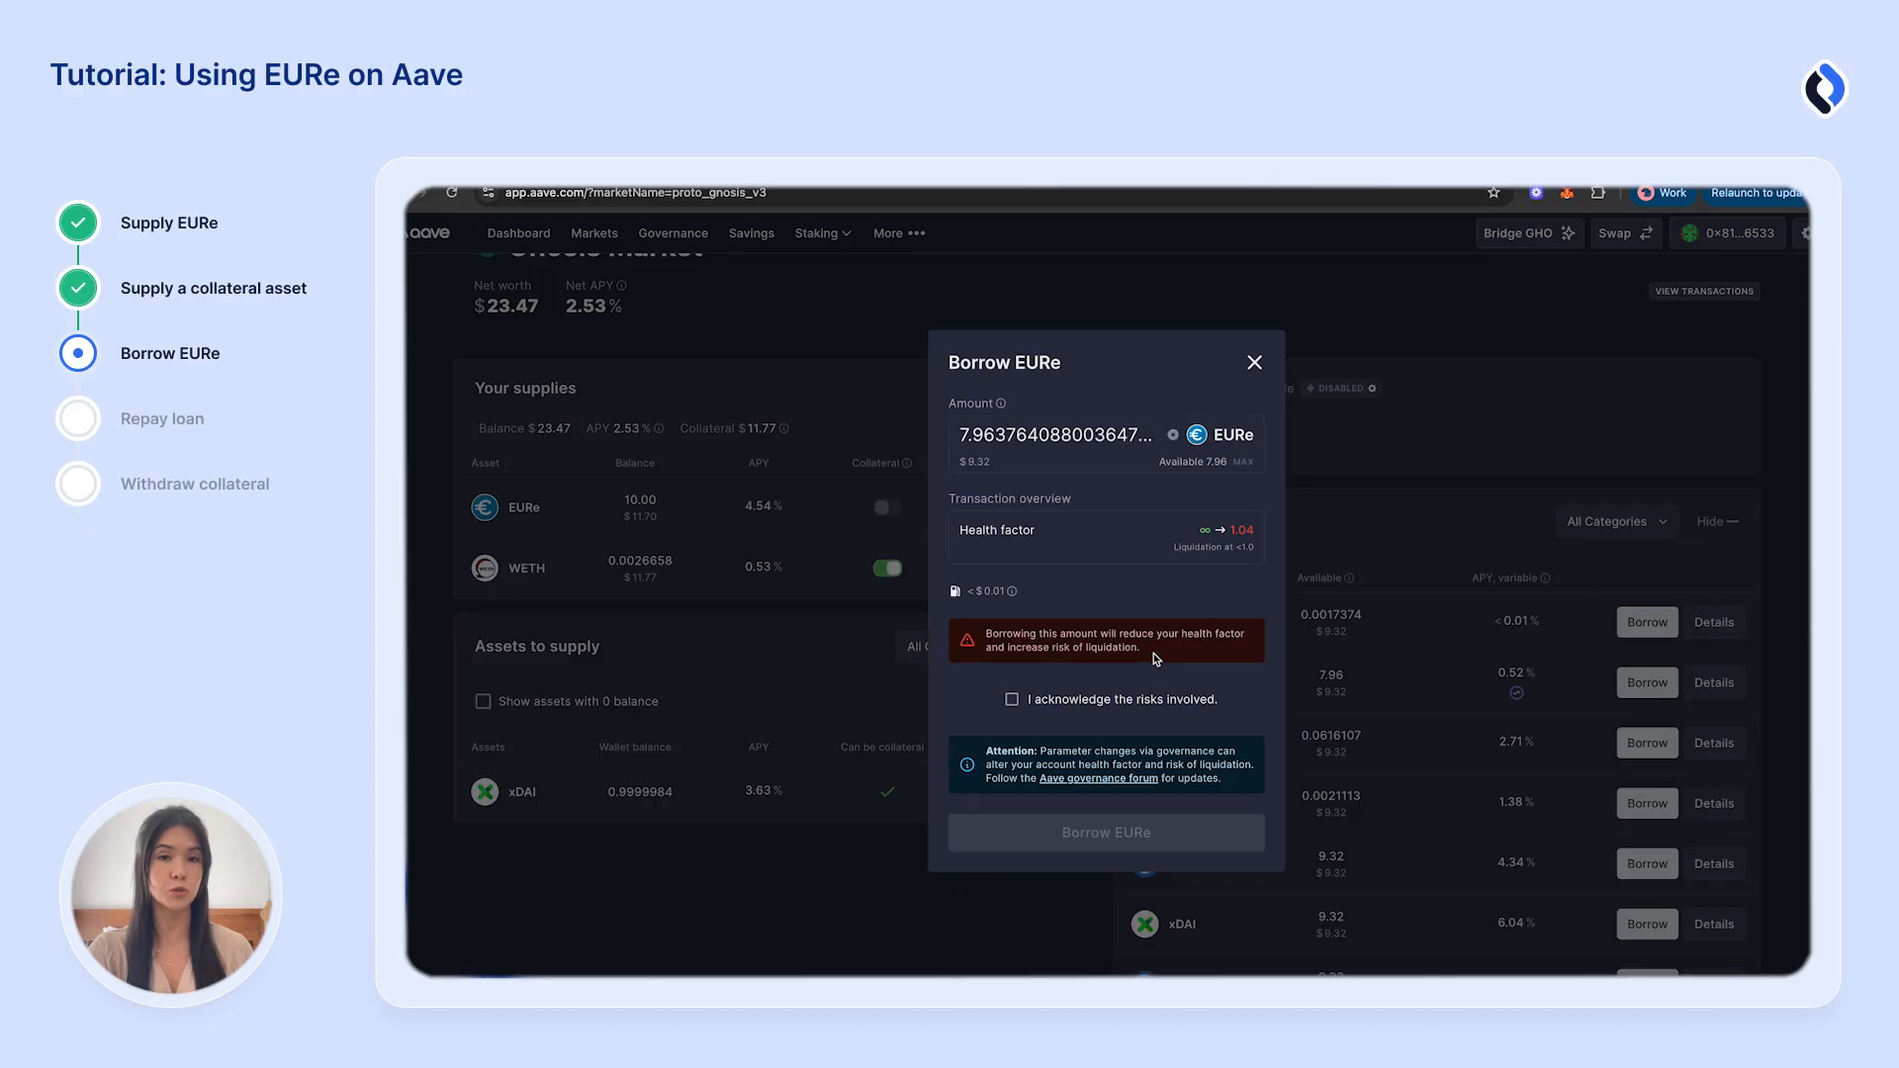
double_click(977, 444)
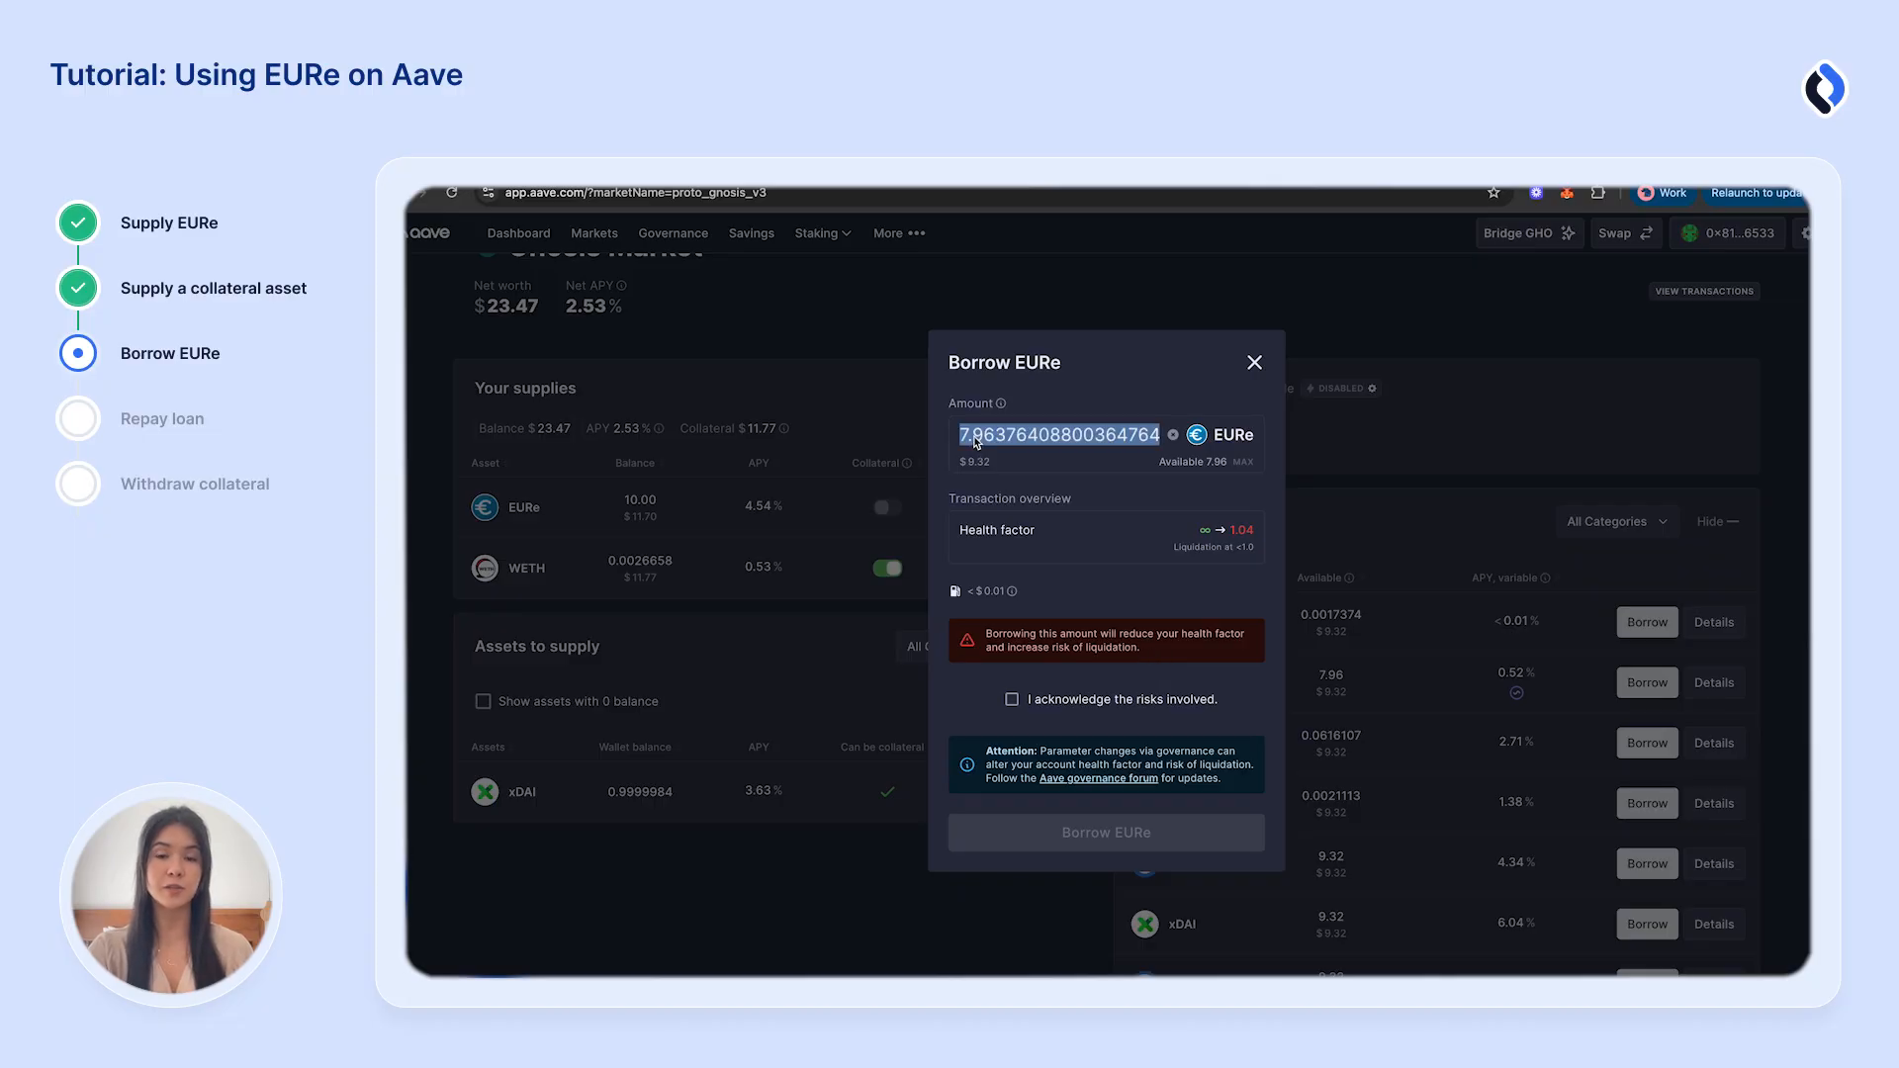
text(3)
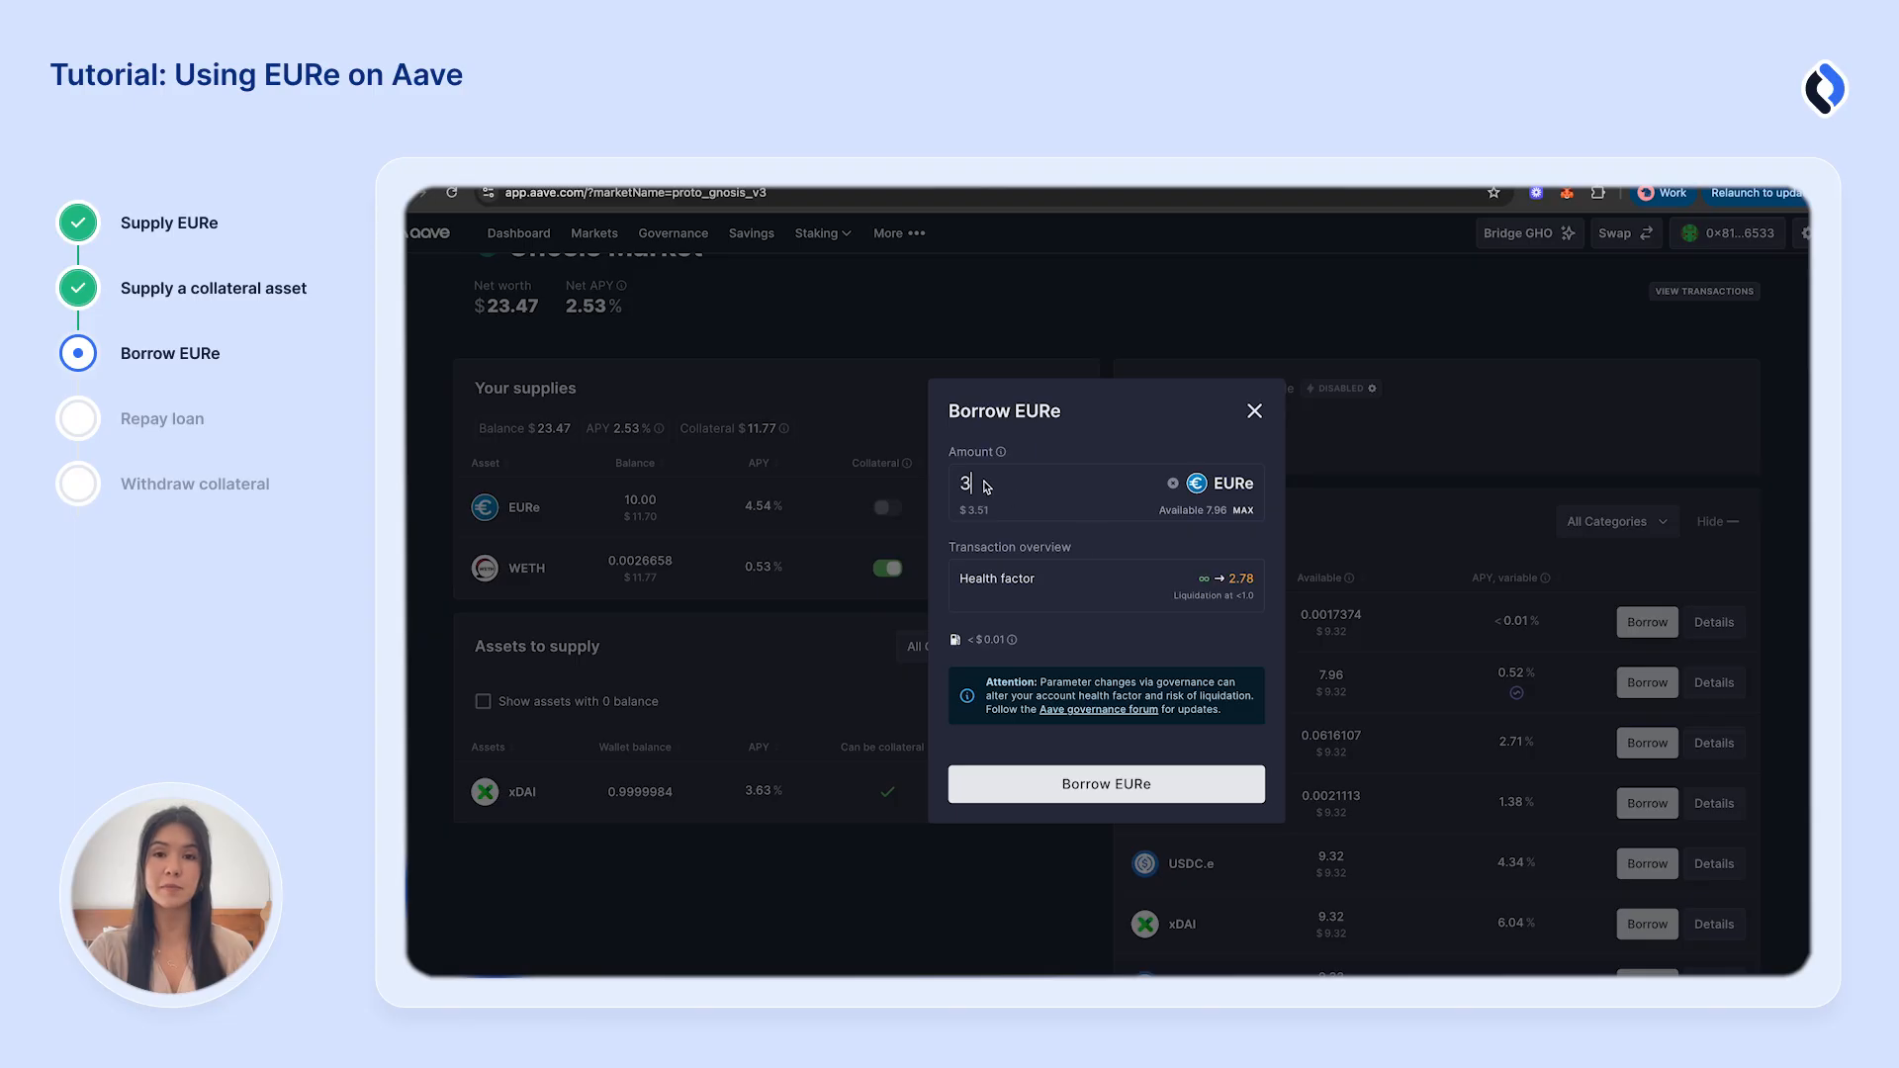
double_click(986, 486)
text(2)
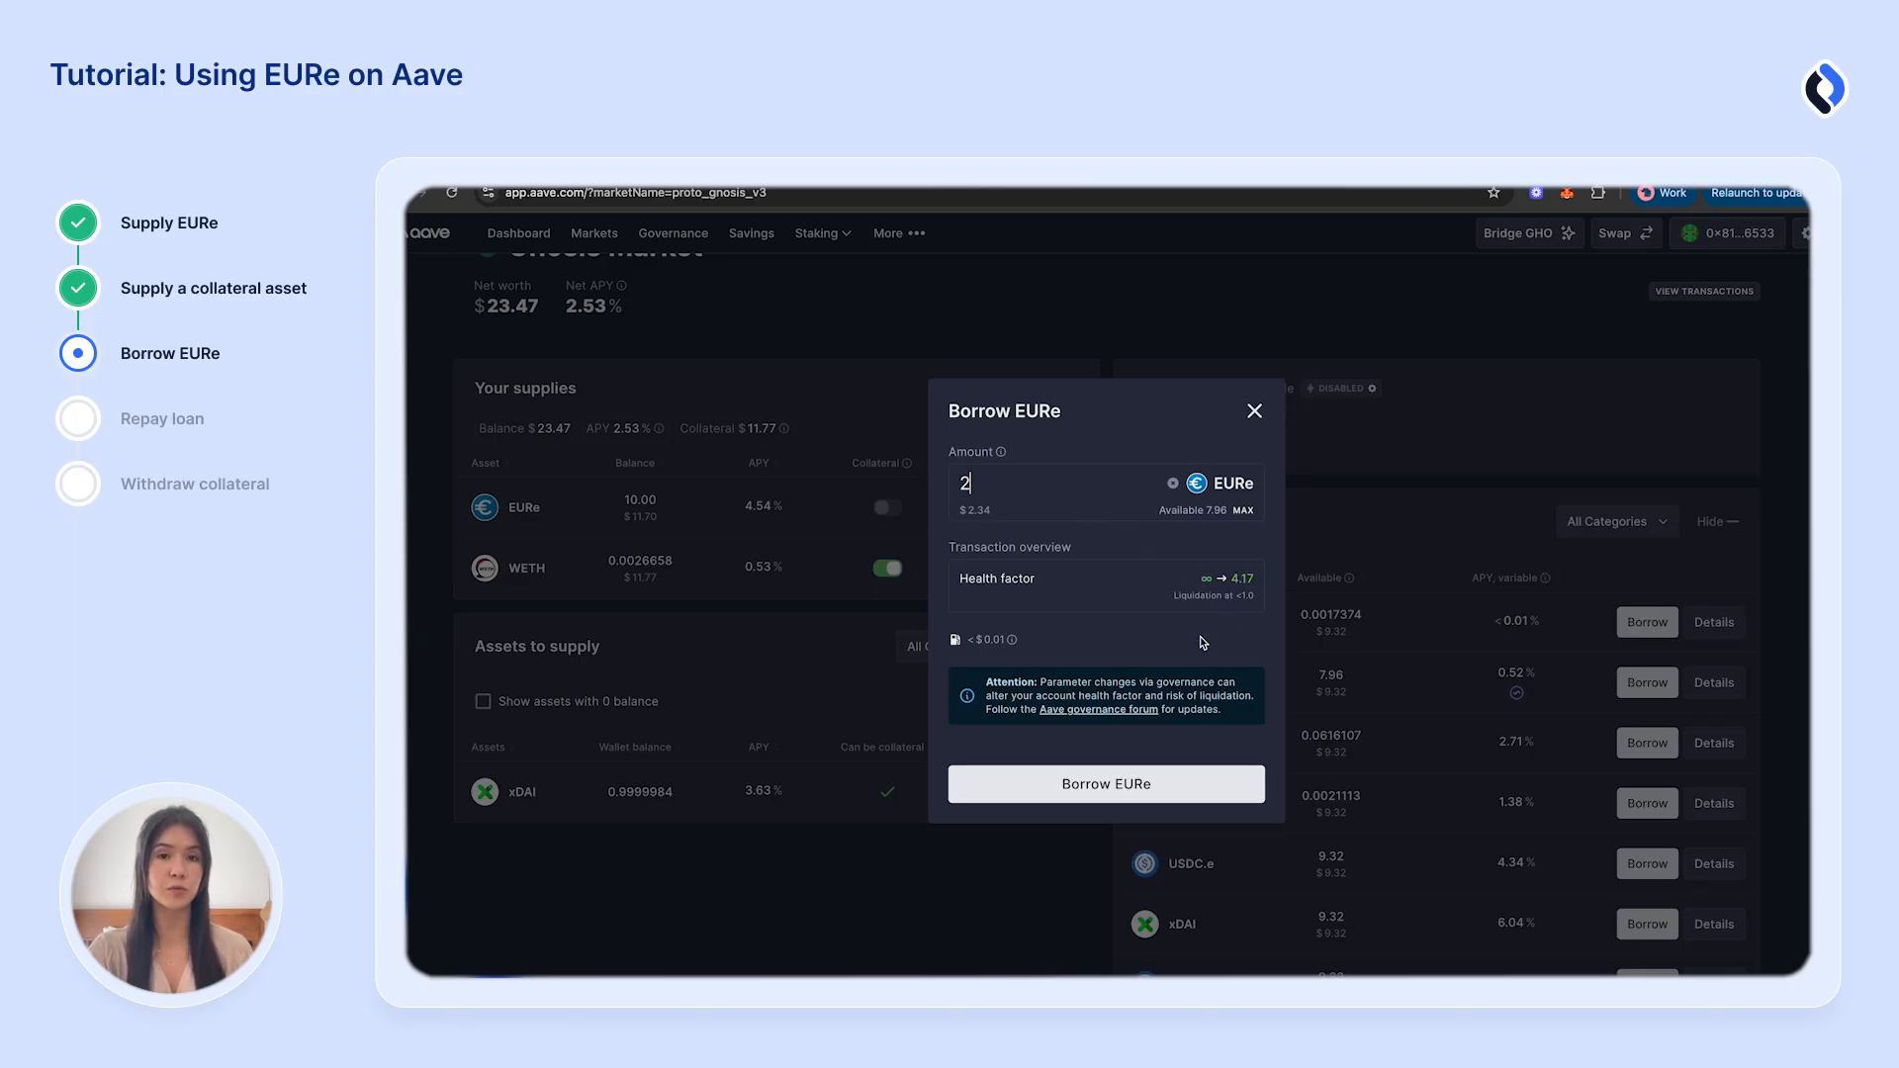
Borrow the entered 2 EURe, confirm the transaction in the wallet, and refresh the dashboard.
click(1082, 786)
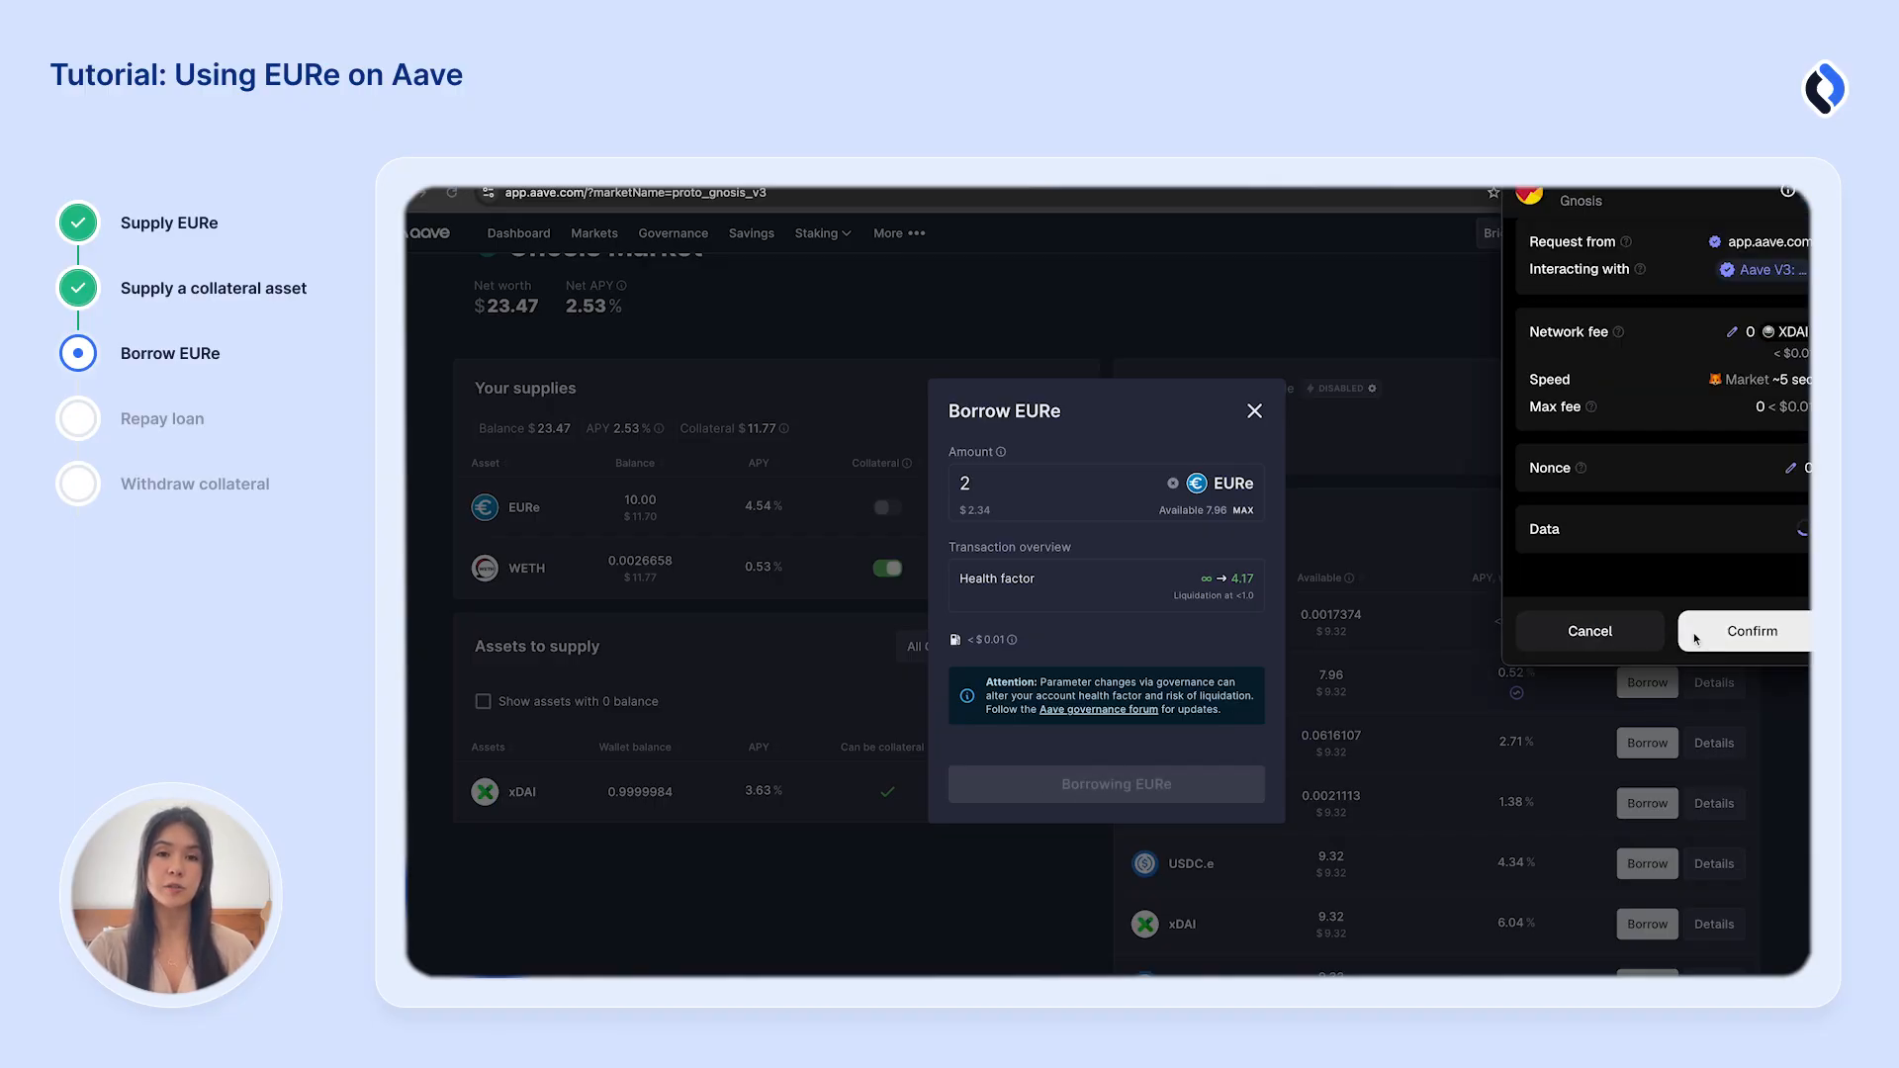
click(1745, 639)
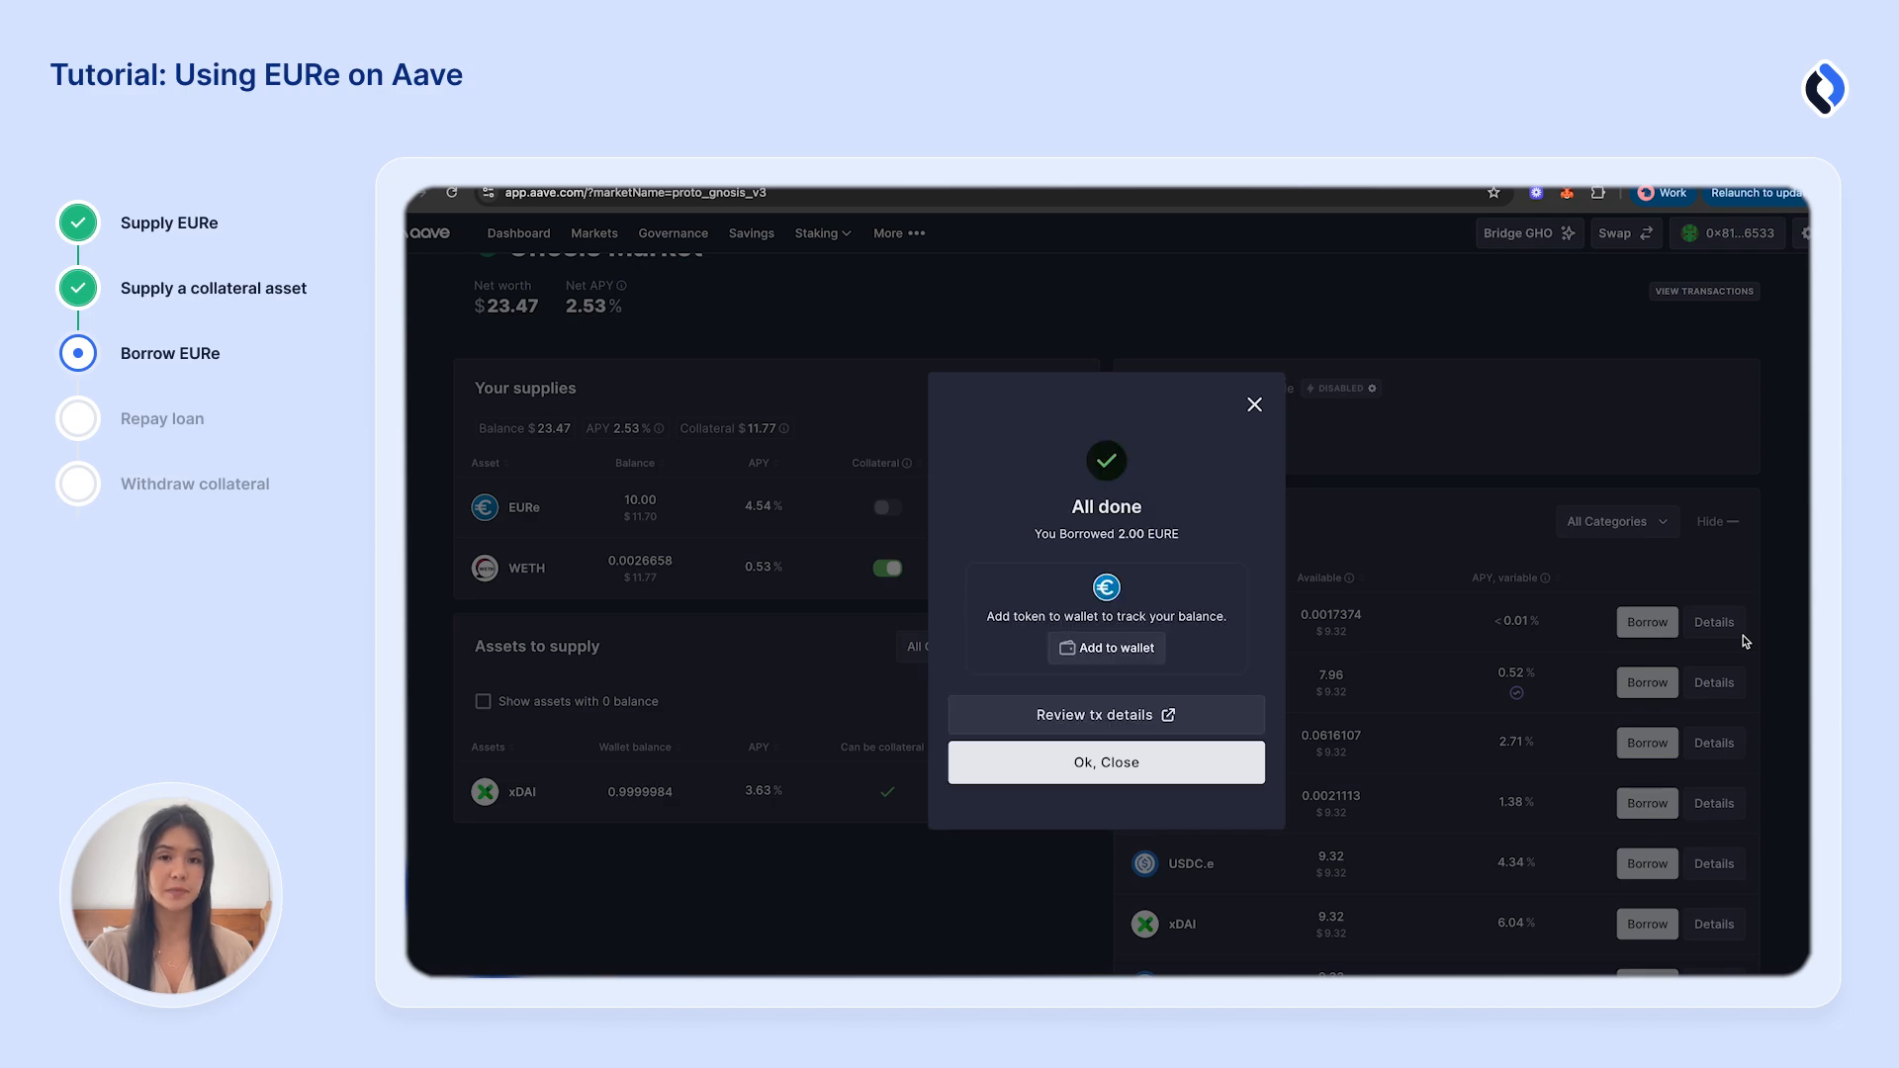
click(1106, 768)
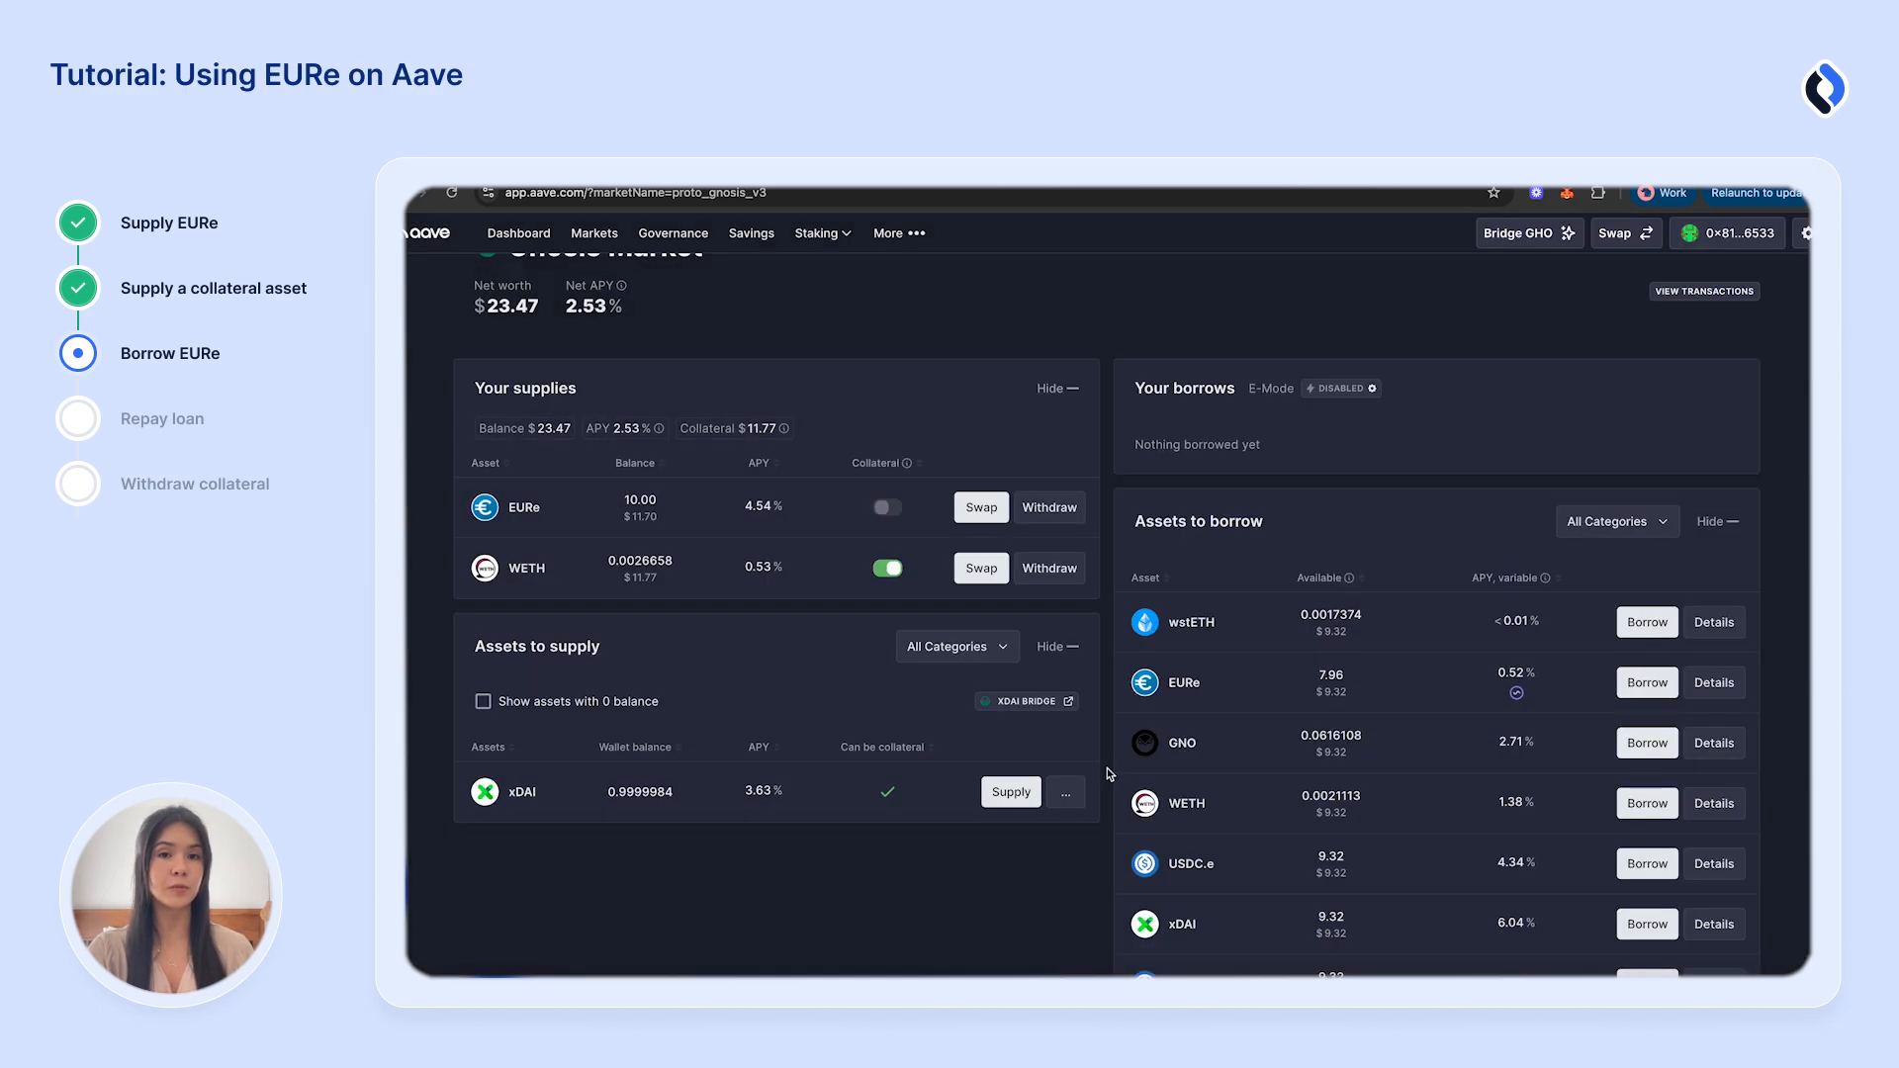
click(450, 195)
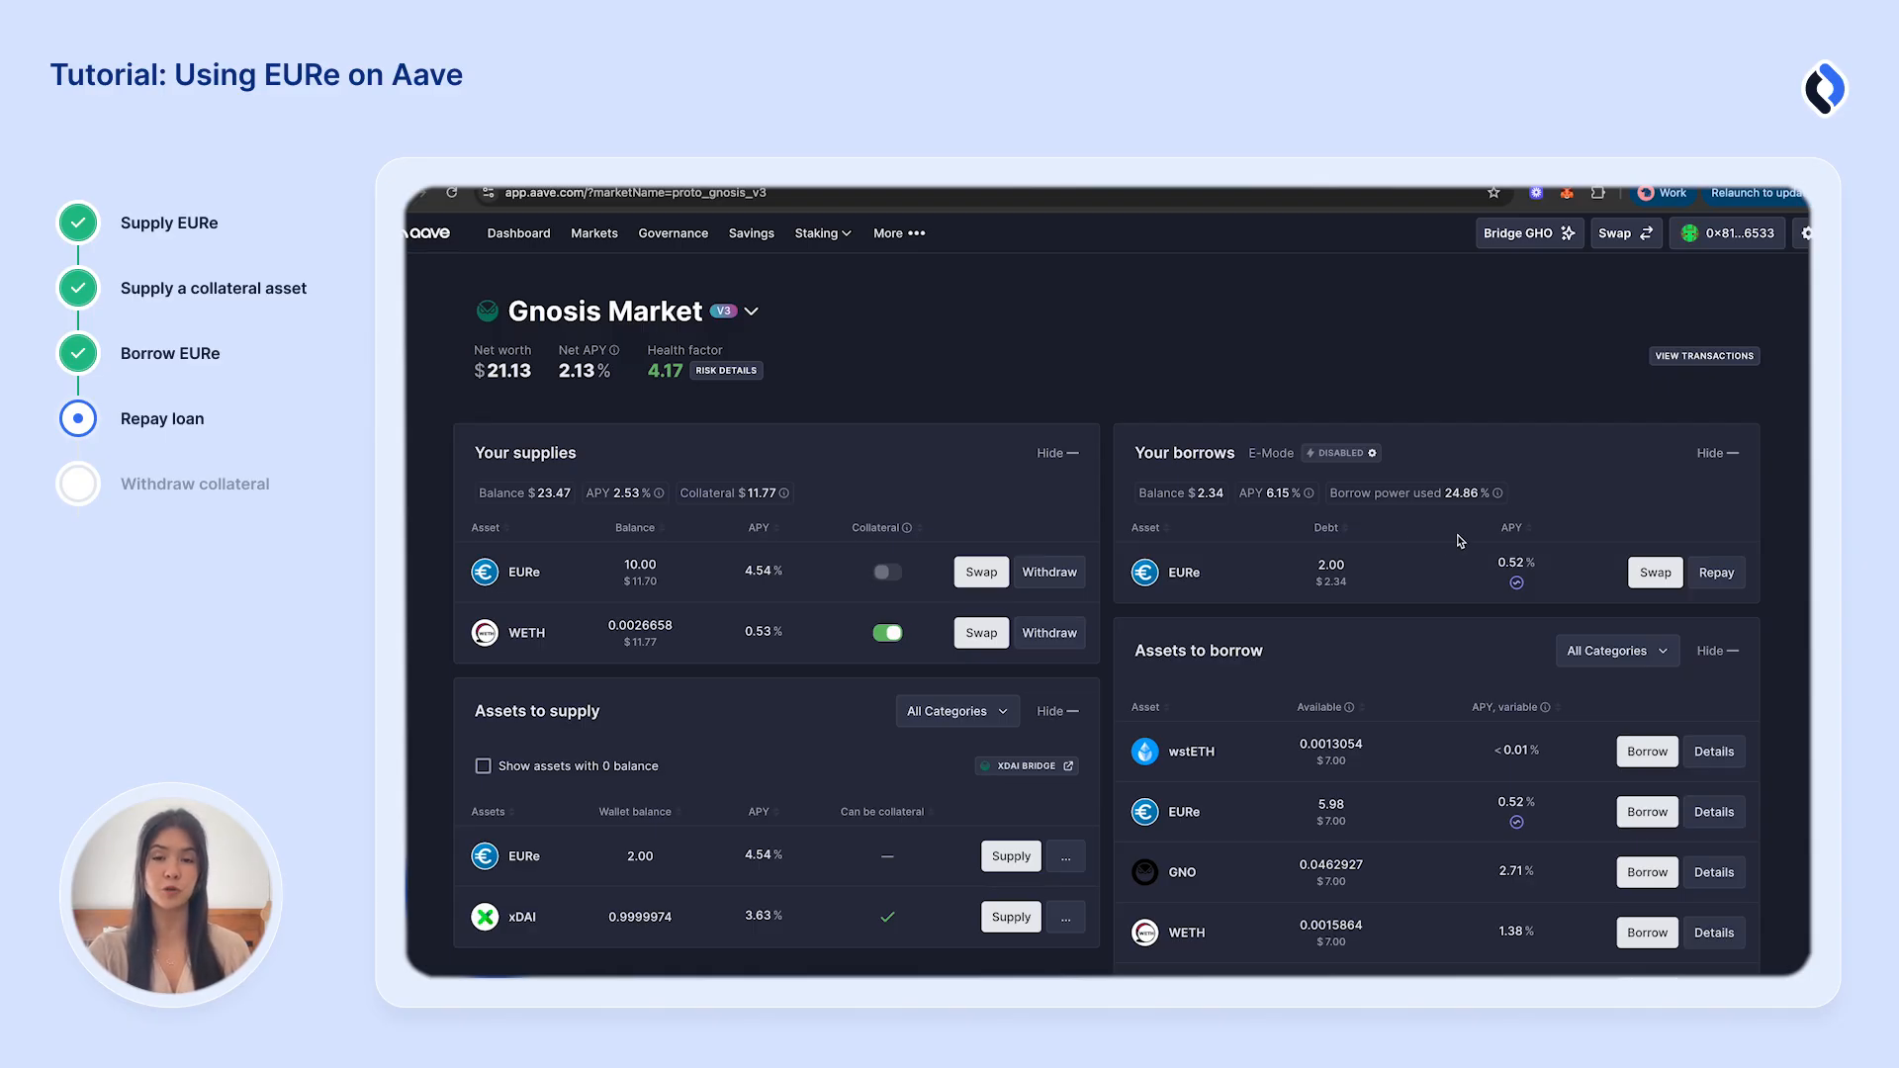
Repay the EURe loan with the maximum 2 EURe from the wallet balance and confirm the transaction in the wallet.
click(1715, 573)
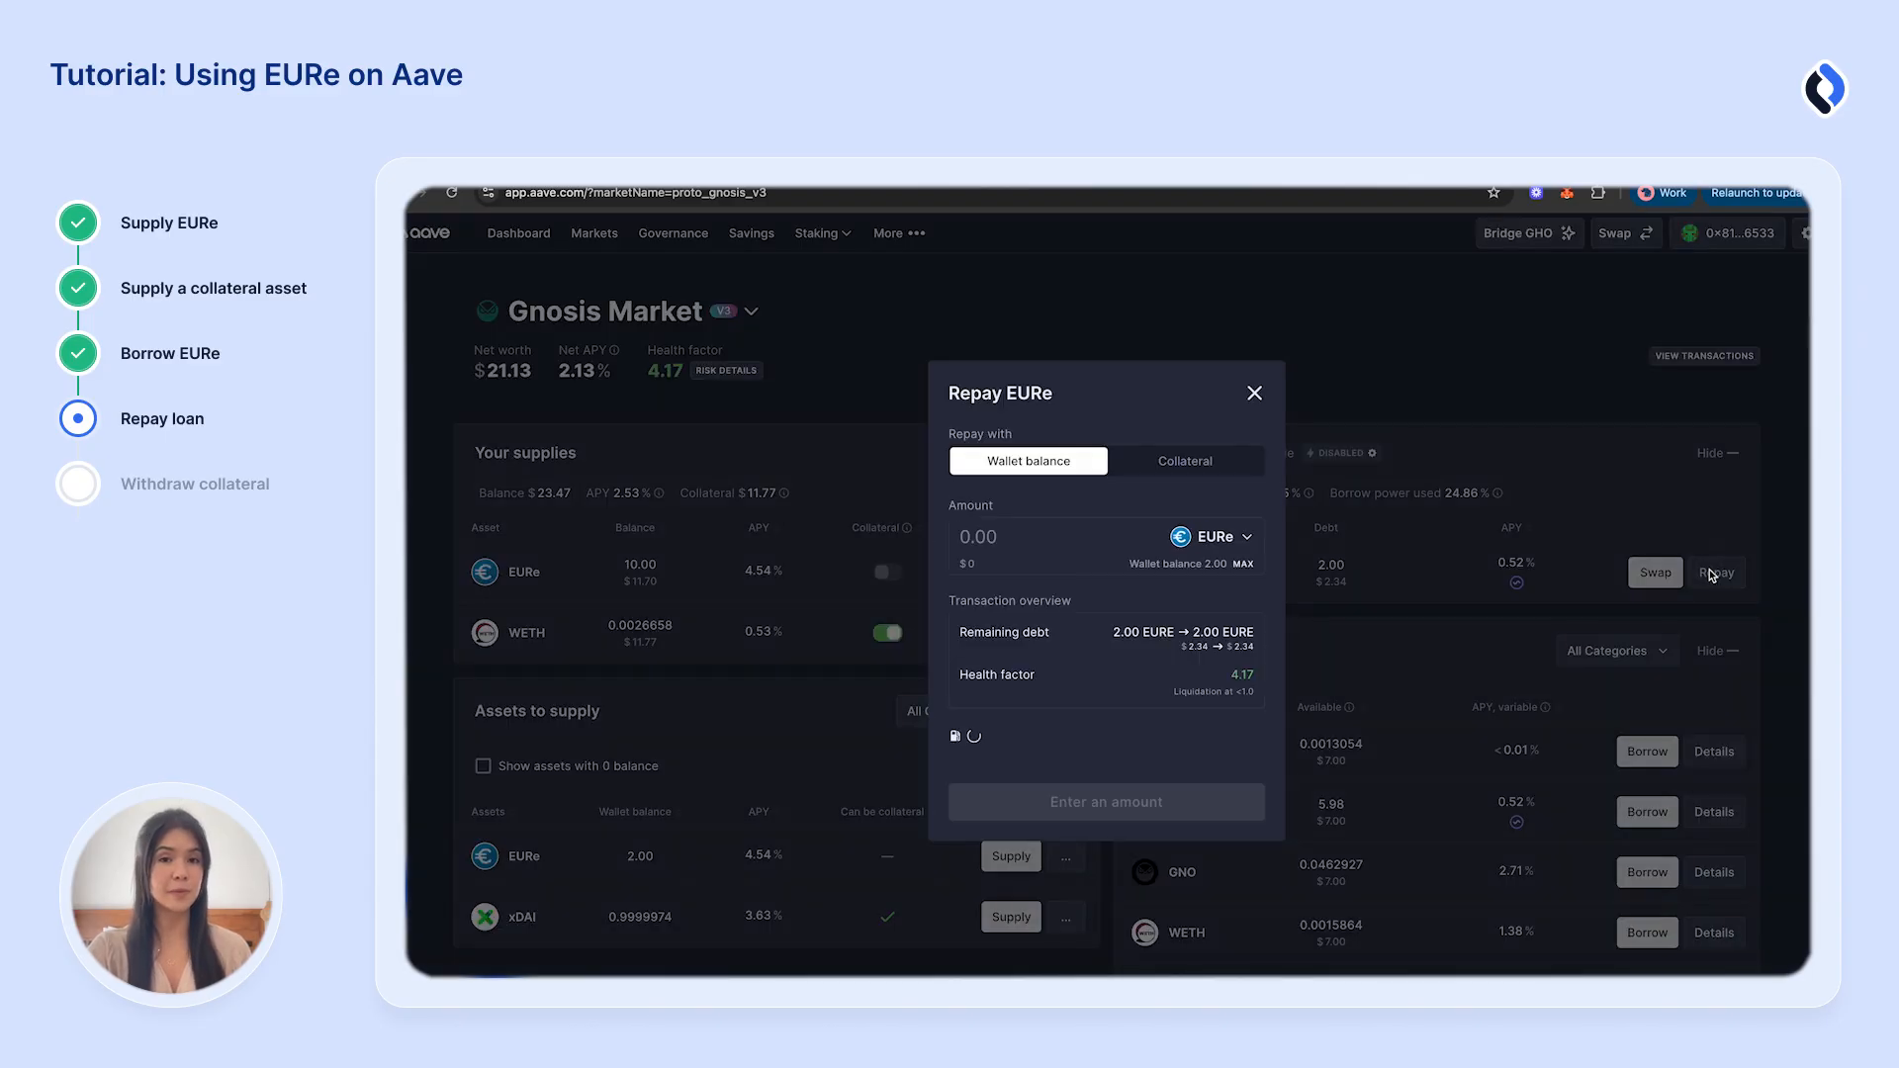
click(1245, 565)
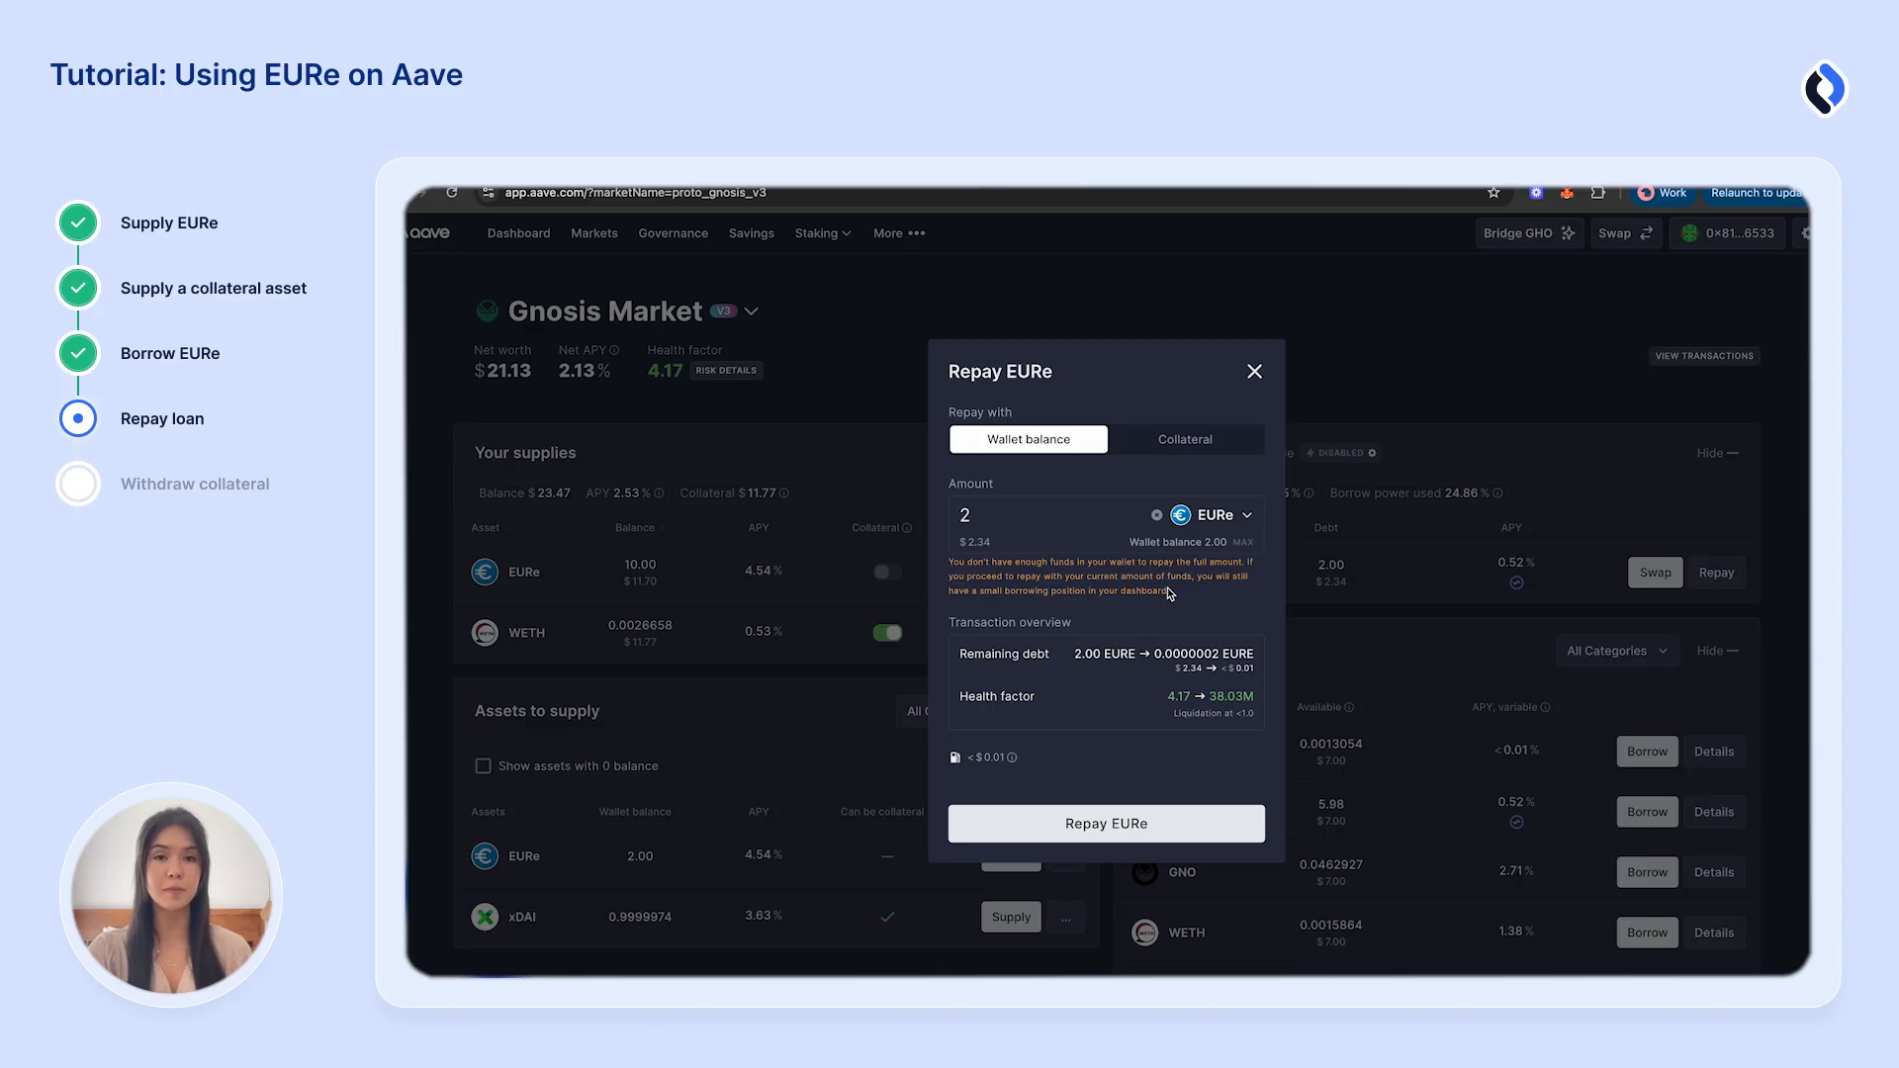
click(1110, 825)
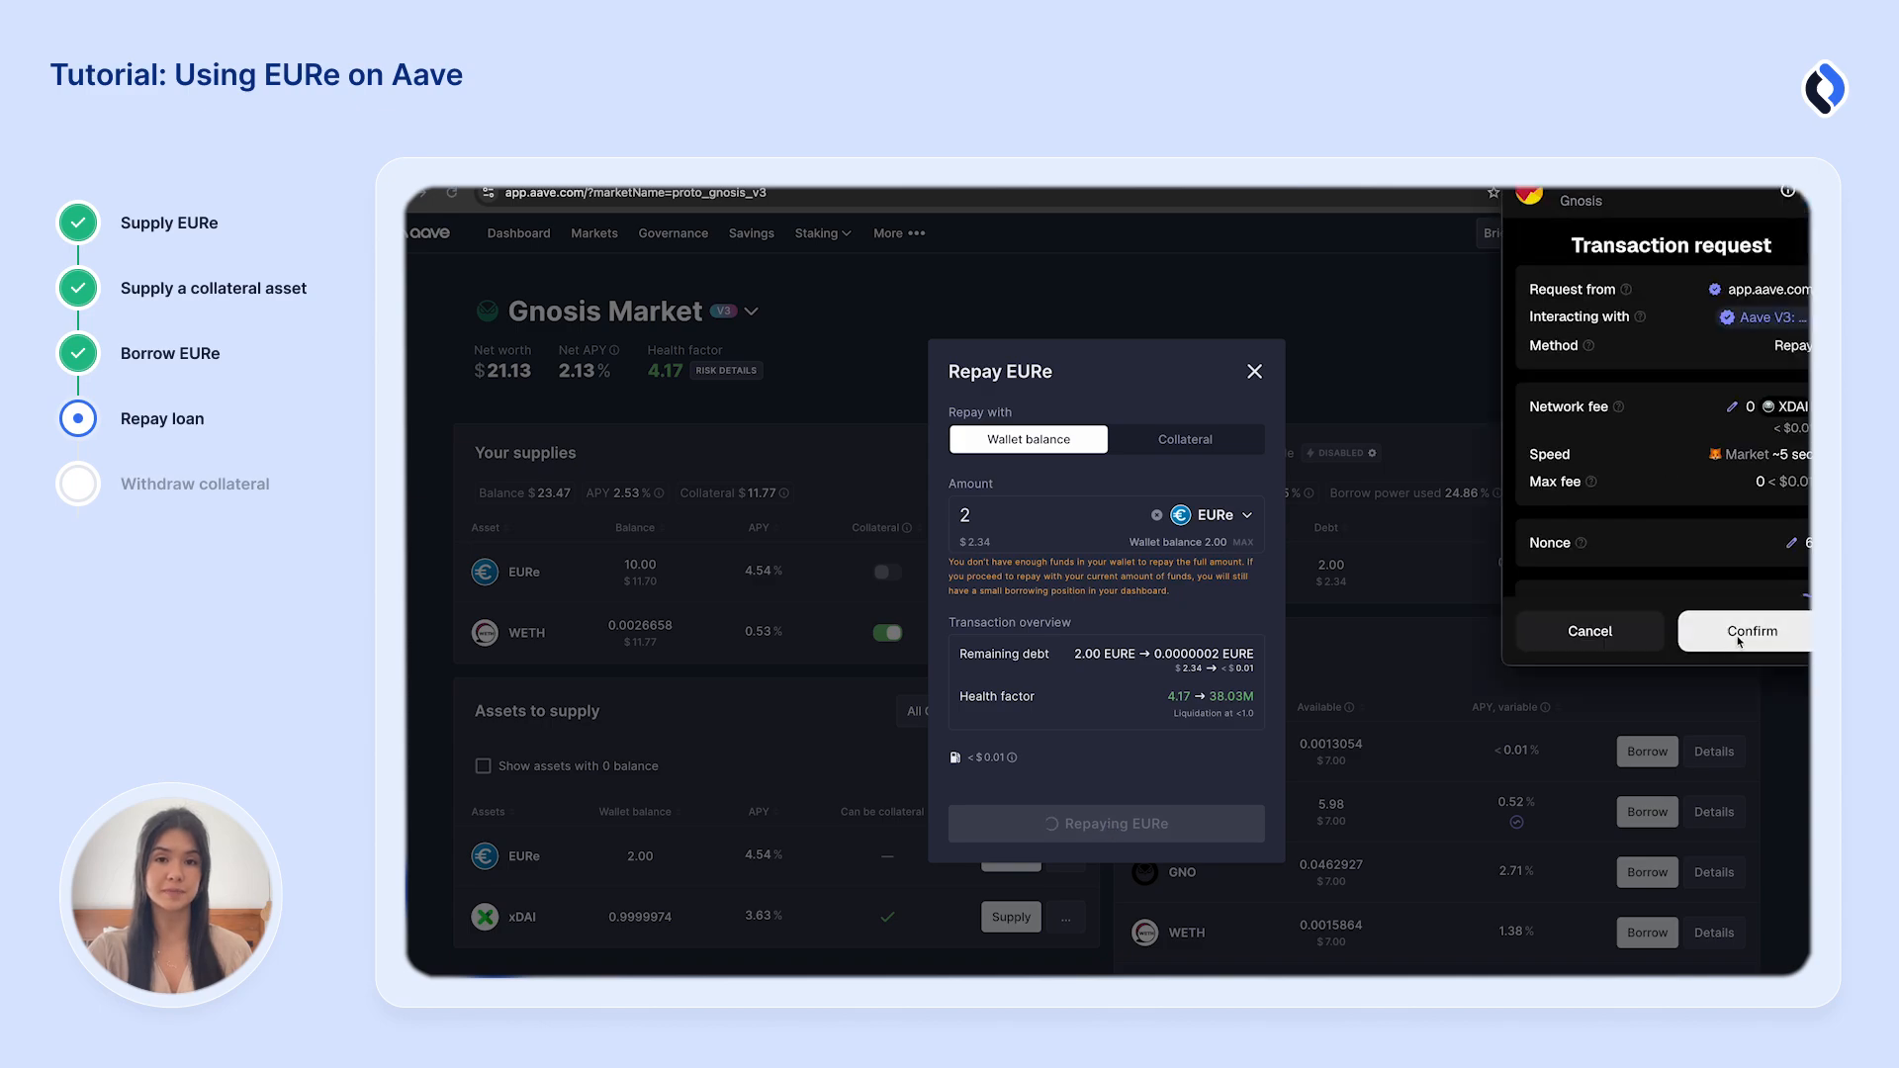
click(1736, 639)
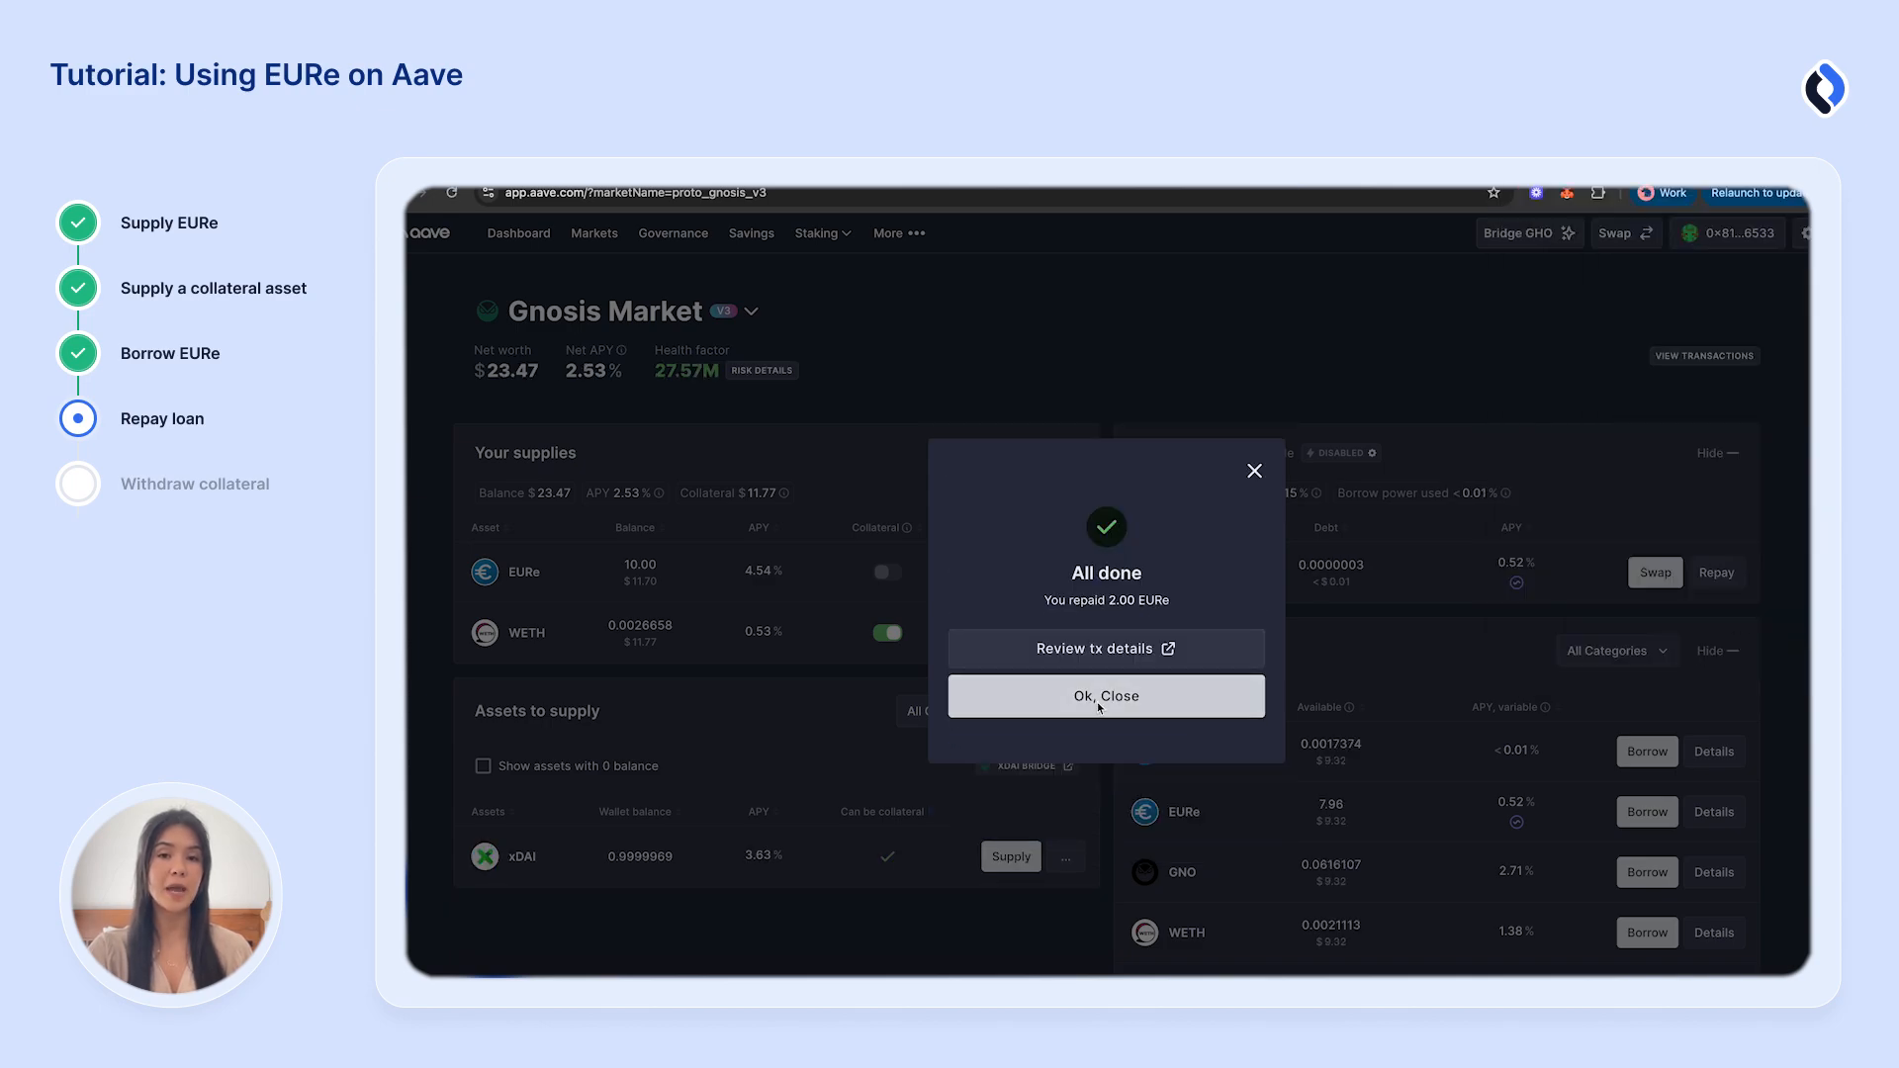
click(1215, 704)
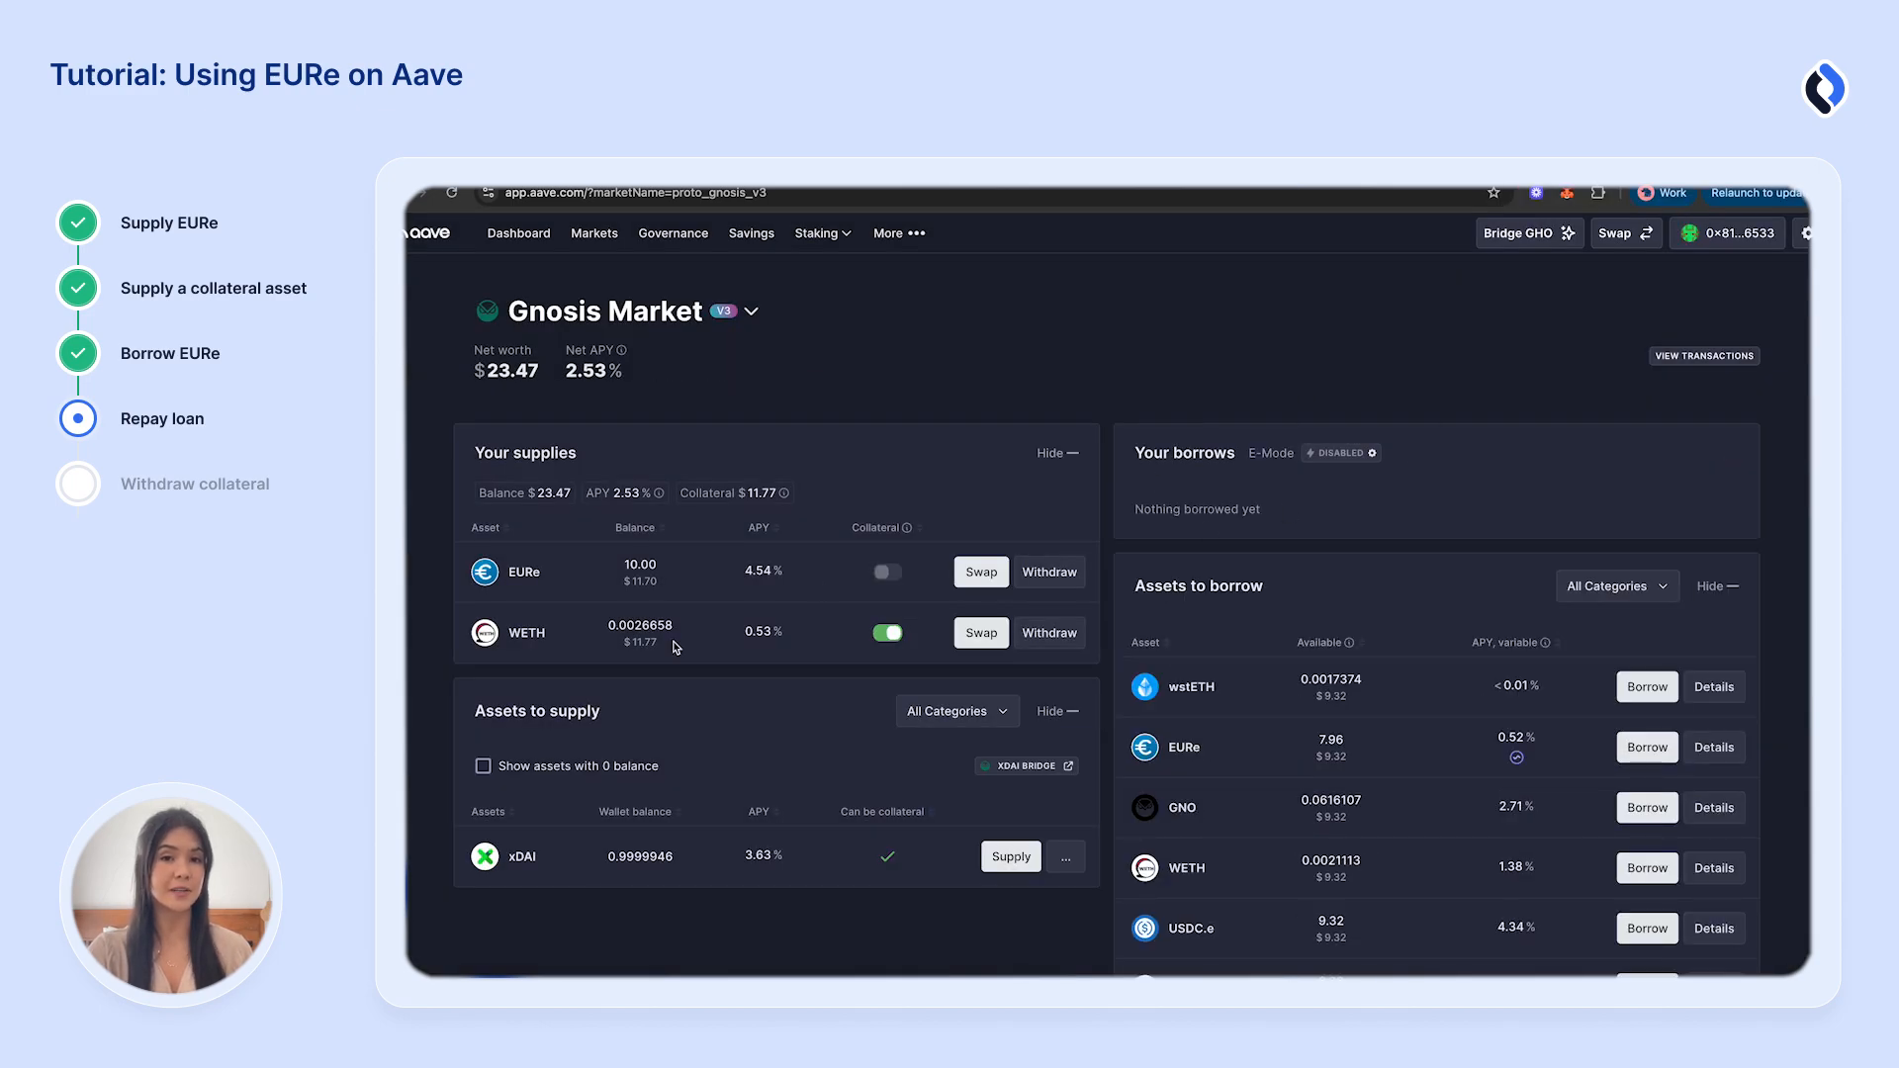
Withdraw the entire supplied WETH collateral and confirm the transaction in the wallet.
click(1057, 638)
click(1244, 582)
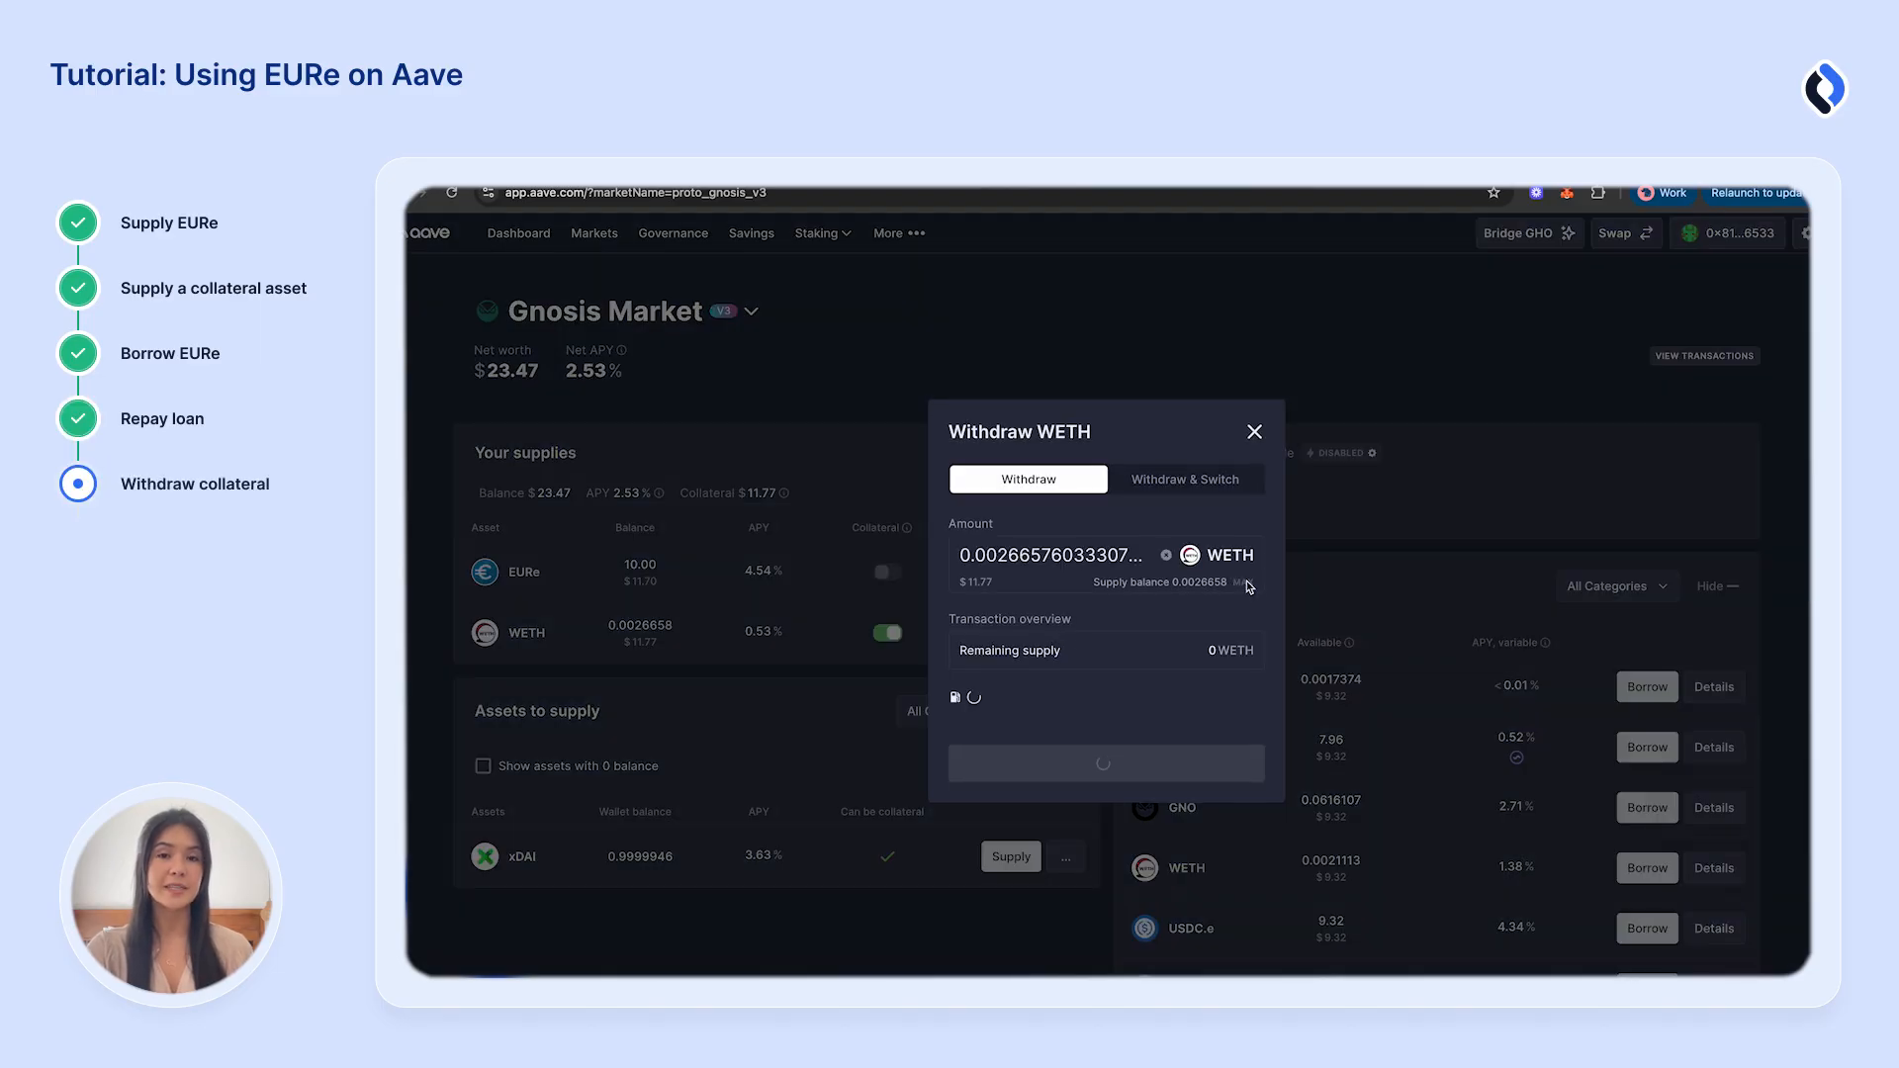
click(1142, 745)
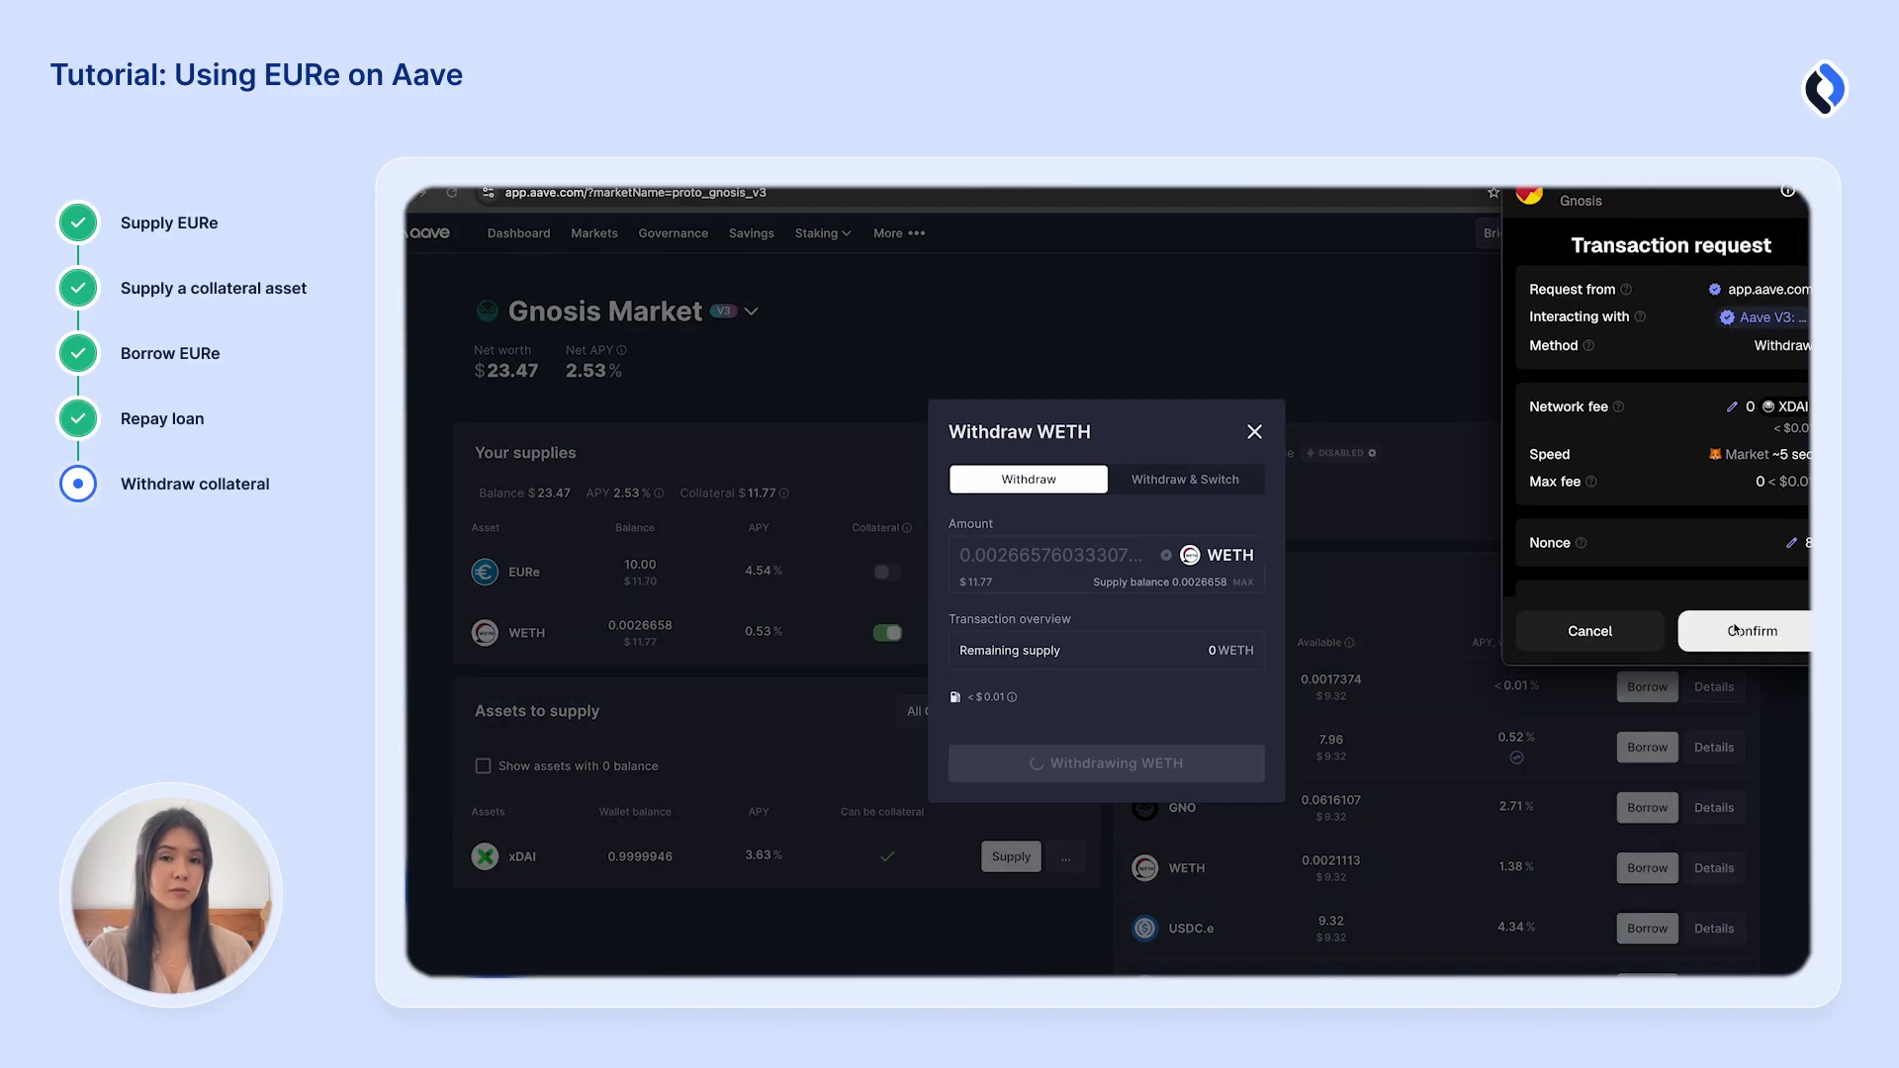
click(1736, 629)
click(1102, 691)
Withdraw the entire supplied EURe balance and confirm the transaction in the wallet.
click(1051, 572)
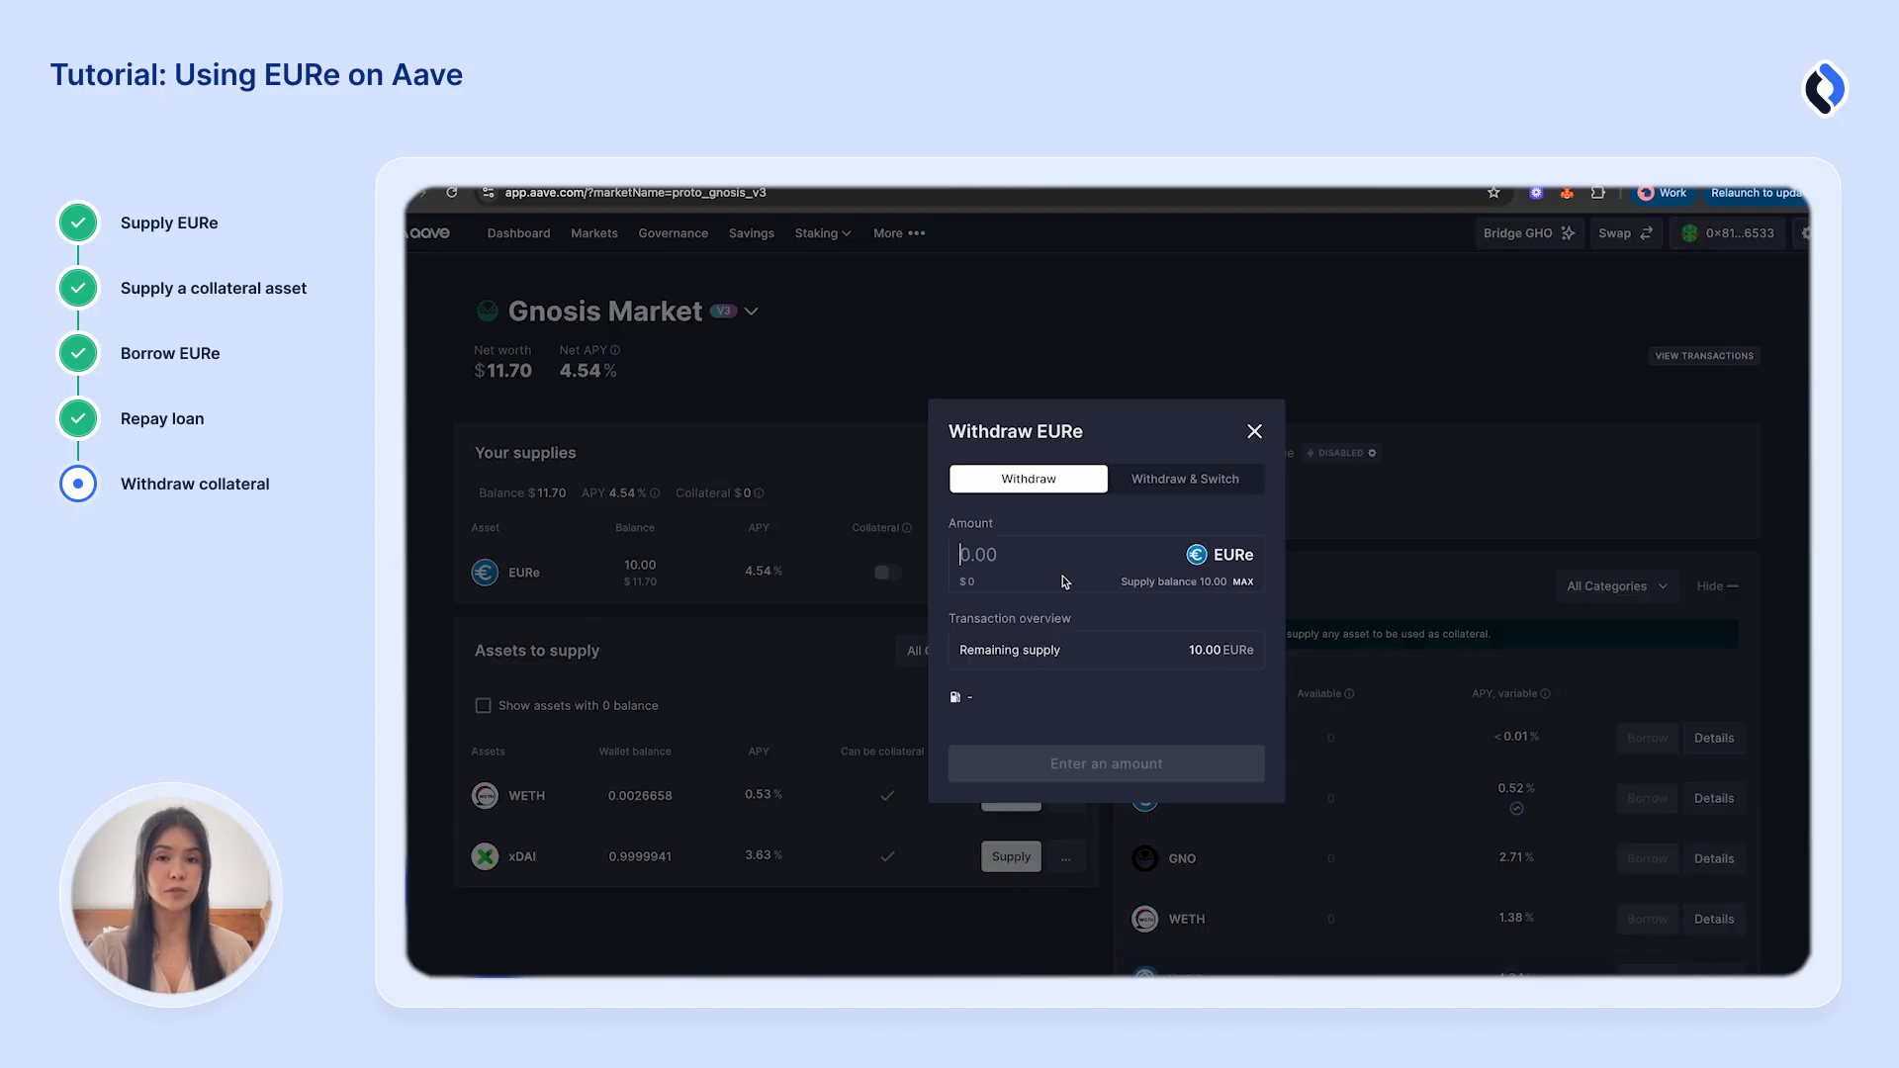
click(1243, 583)
click(1108, 762)
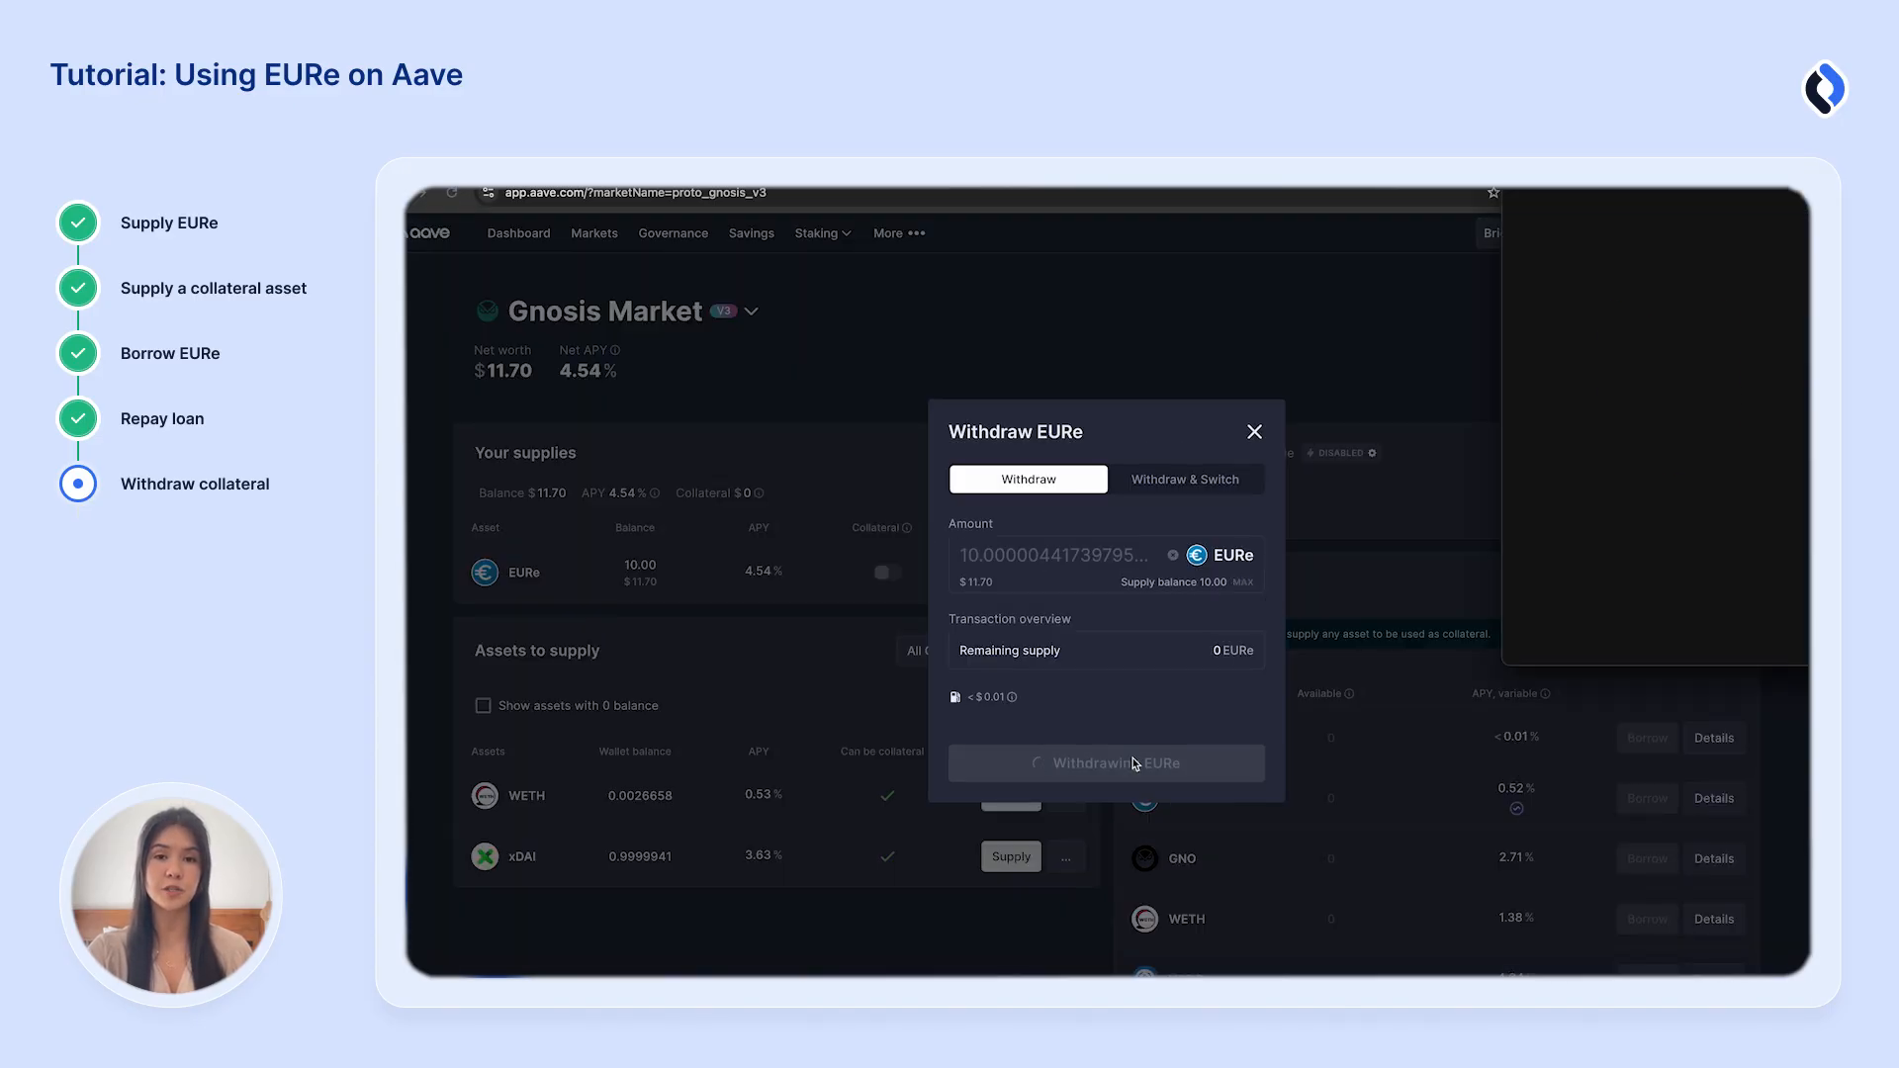
click(1741, 631)
click(1112, 695)
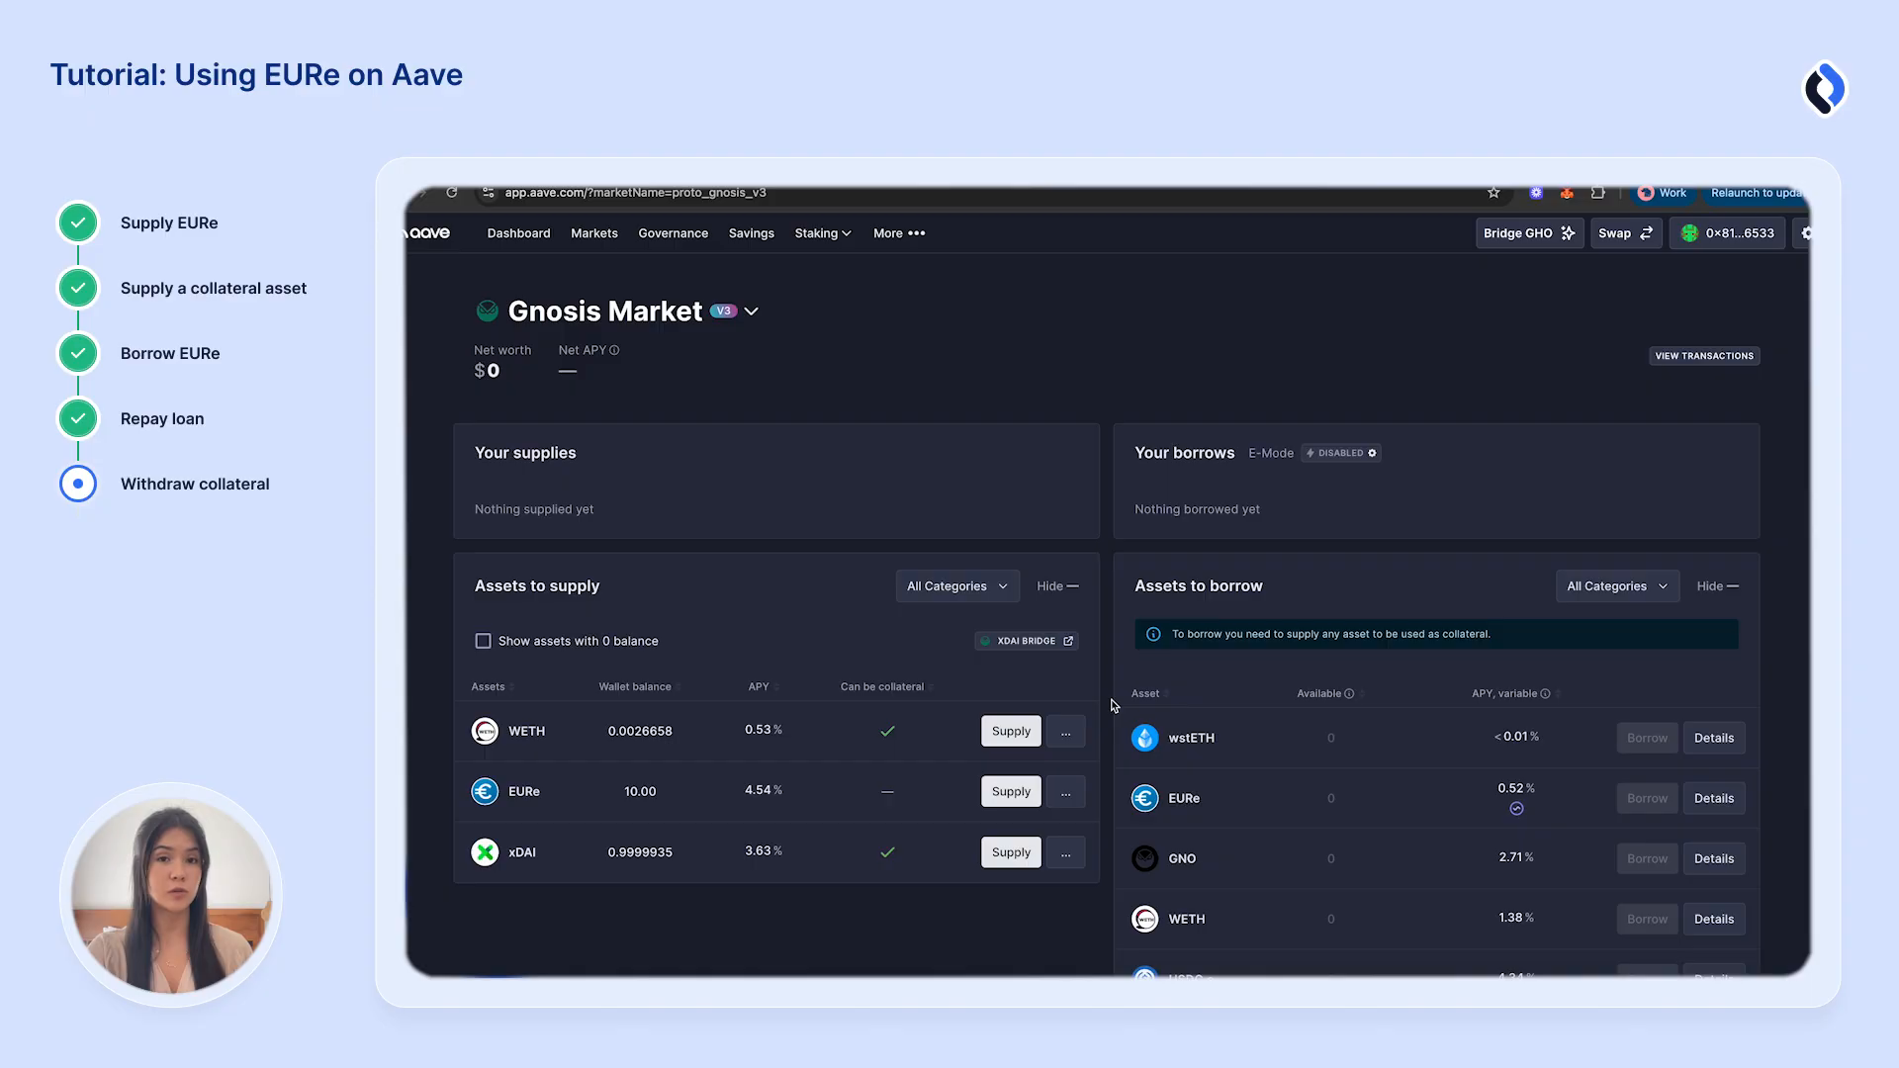